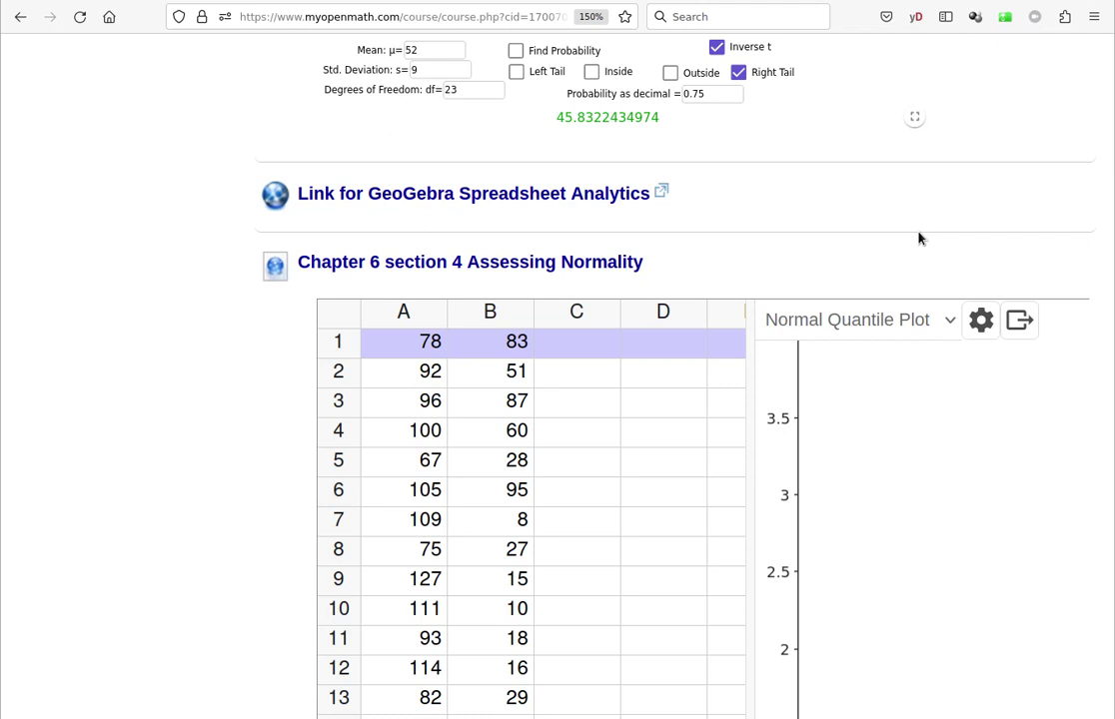
Step: Select and copy the column A data from the Assessing Normality spreadsheet in MyOpenMath
{"action": "left_click", "coordinate": [428, 317]}
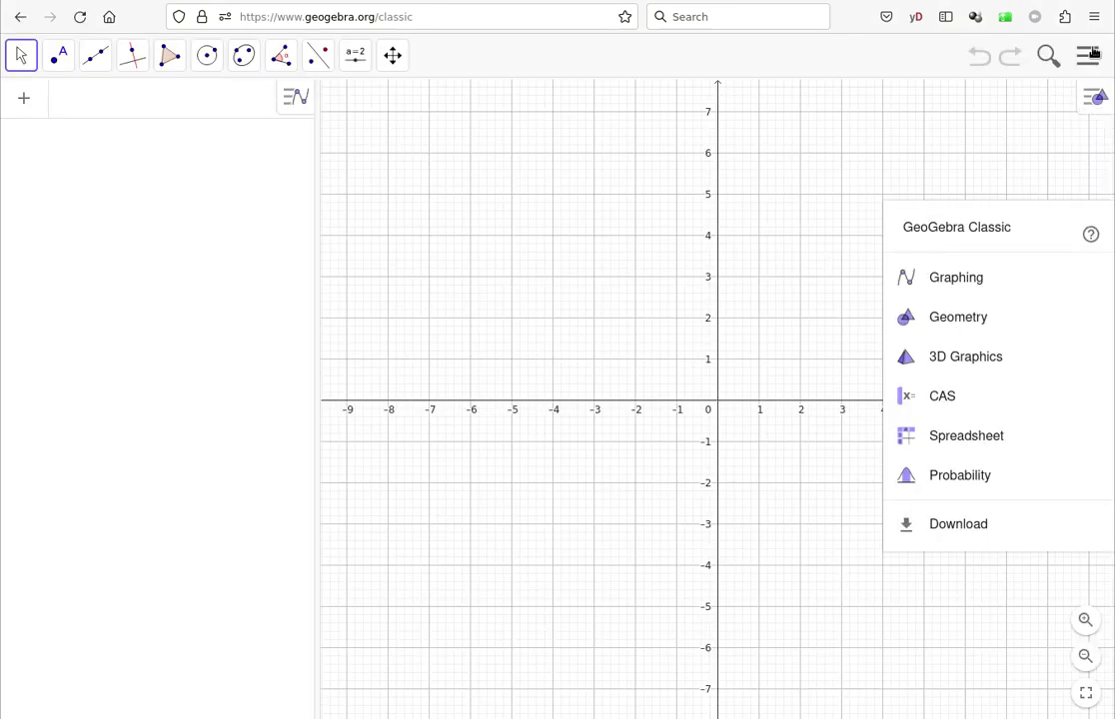
Step: Show only the Spreadsheet view and paste the copied data (78, 92, 96, 100…) into column A
{"action": "left_click", "coordinate": [1087, 55]}
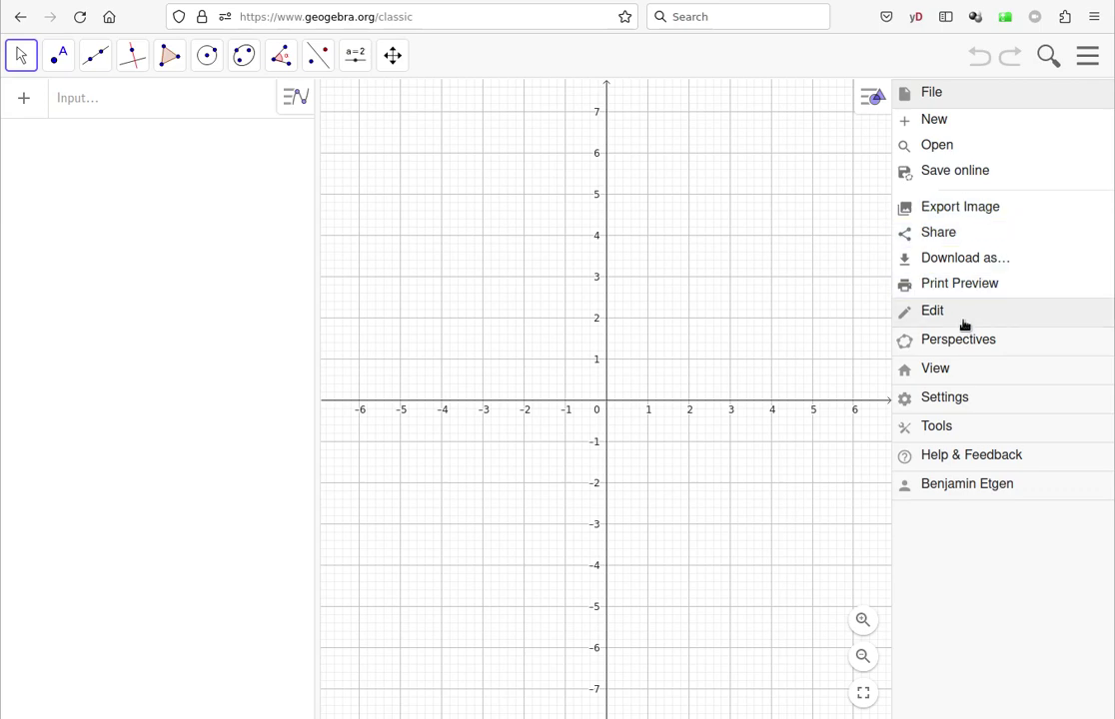
{"action": "left_click", "coordinate": [959, 370]}
{"action": "left_click", "coordinate": [965, 359]}
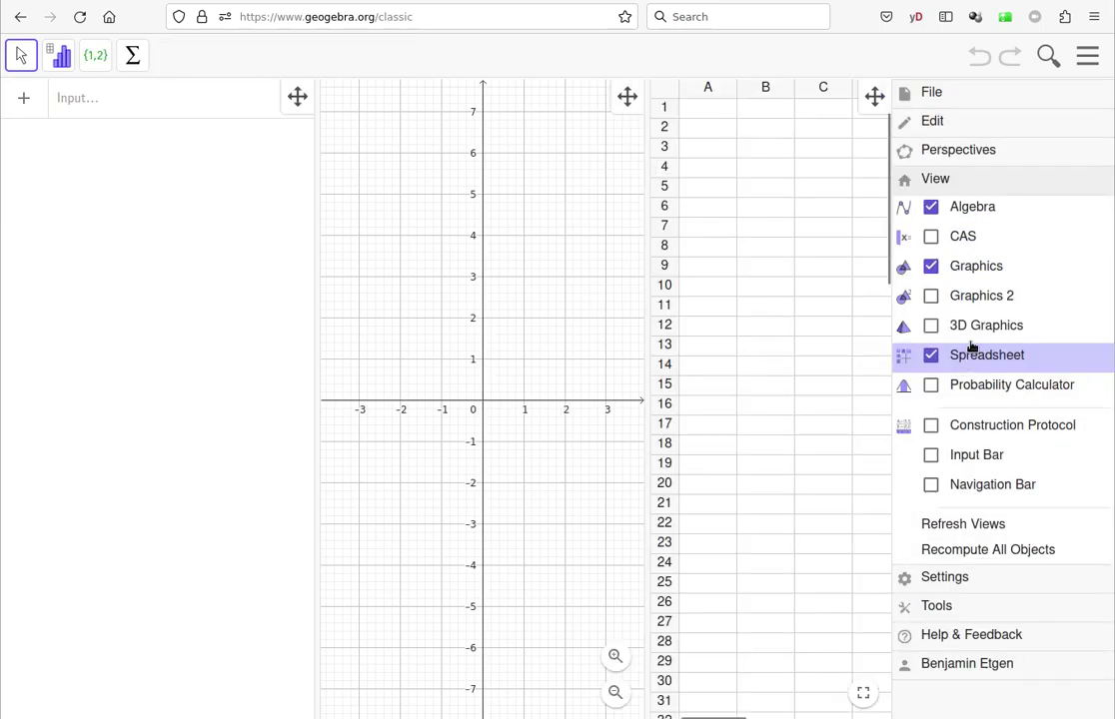
{"action": "left_click", "coordinate": [967, 266]}
{"action": "left_click", "coordinate": [965, 208]}
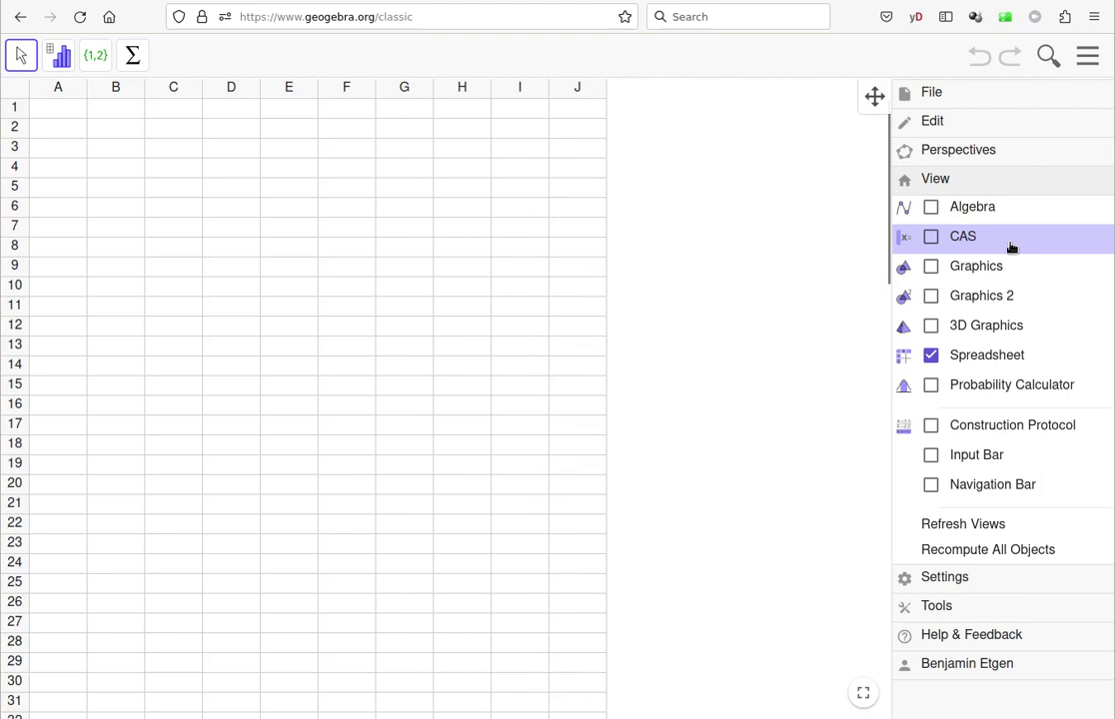
{"action": "left_click", "coordinate": [70, 91]}
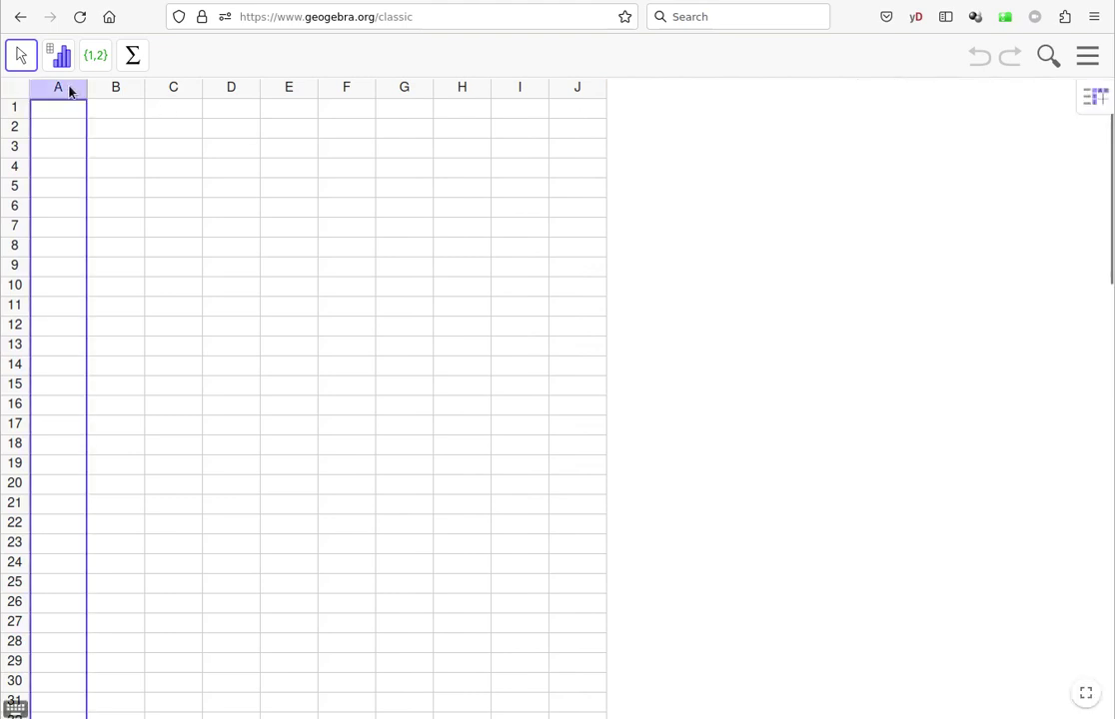
{"action": "key", "text": "ctrl+v"}
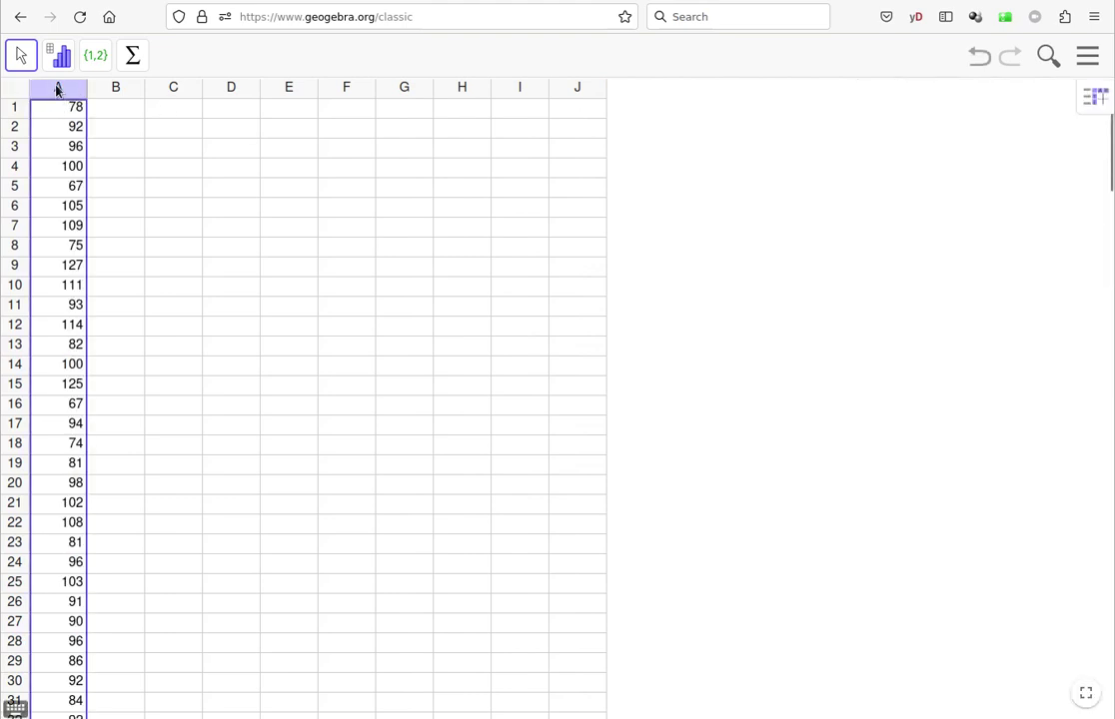
Step: Run One Variable Analysis on column A and adjust the histogram bin width to get 4 bars
{"action": "left_click", "coordinate": [62, 57]}
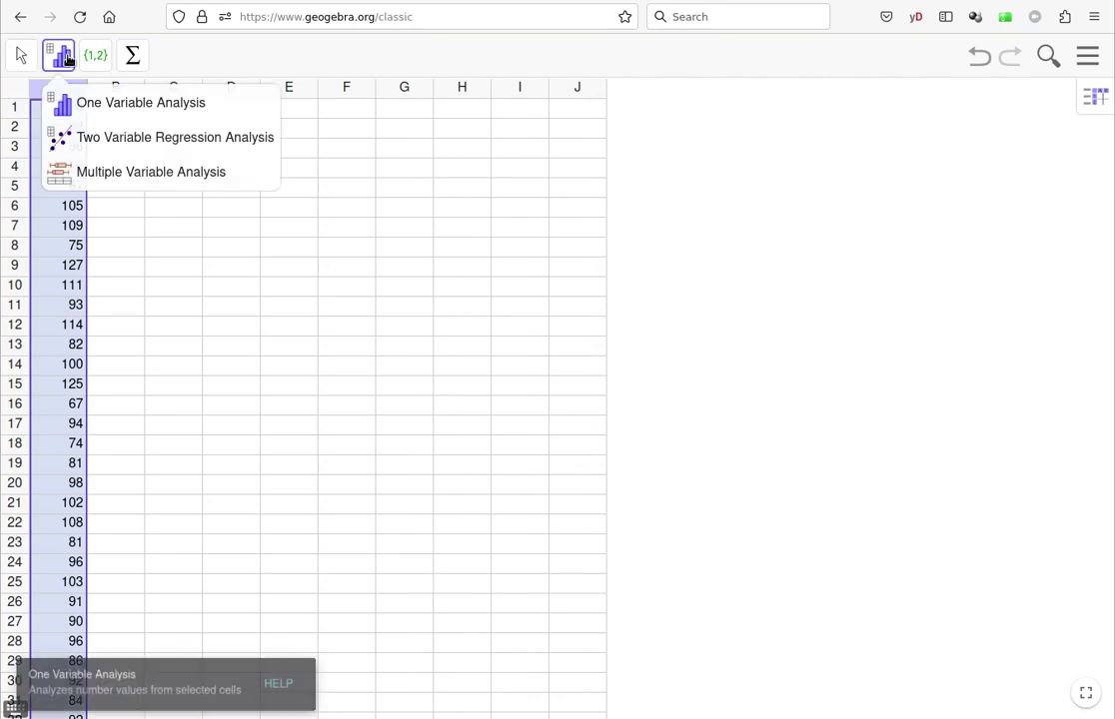
{"action": "left_click", "coordinate": [83, 103]}
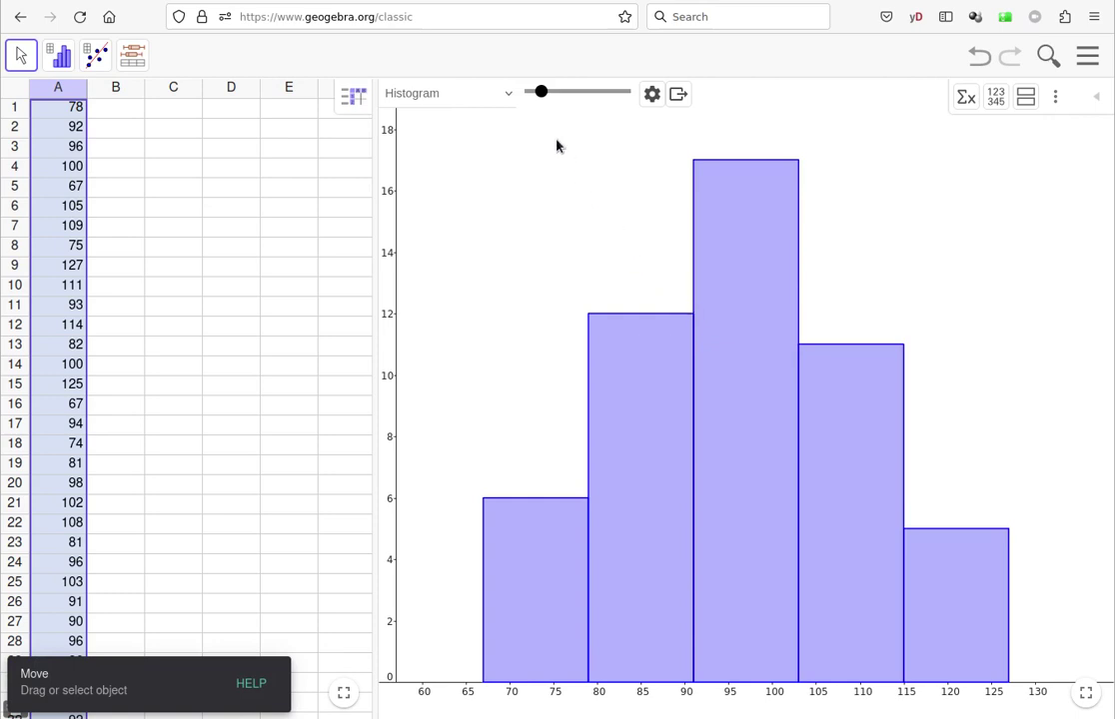
{"action": "left_click_drag", "start_coordinate": [540, 92], "coordinate": [517, 98]}
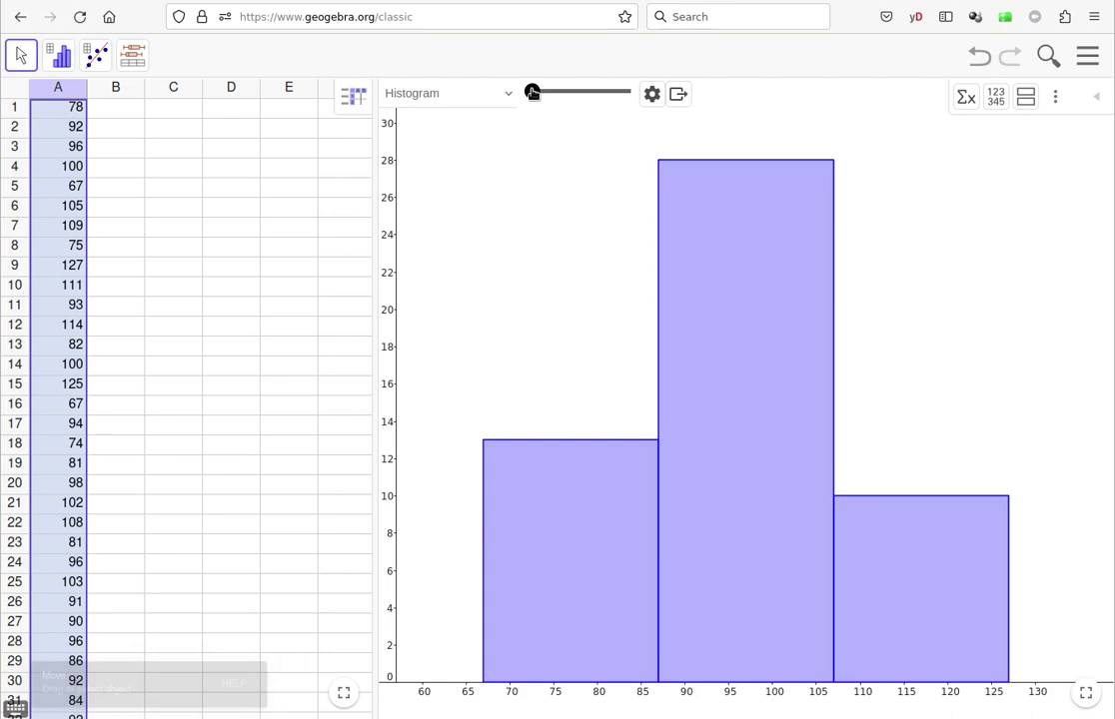
{"action": "left_click_drag", "start_coordinate": [531, 92], "coordinate": [541, 92]}
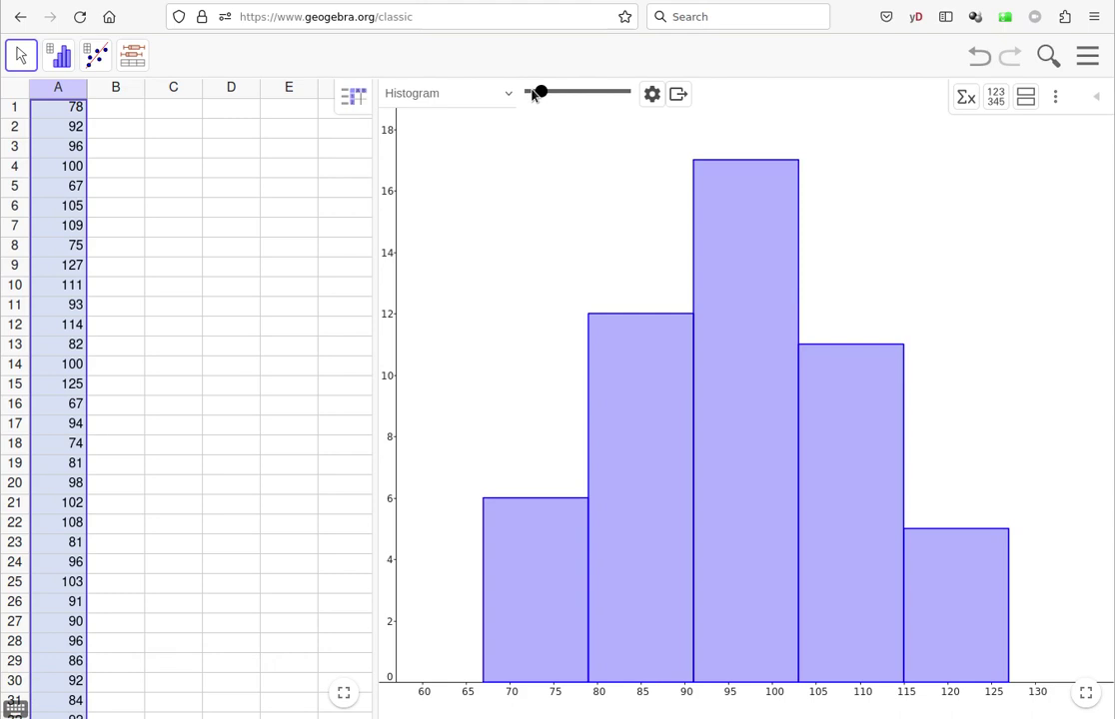
Step: Narrow the histogram bins step by step until it shows about 16 thin bars
{"action": "key", "text": "Right"}
{"action": "key", "text": "Right"}
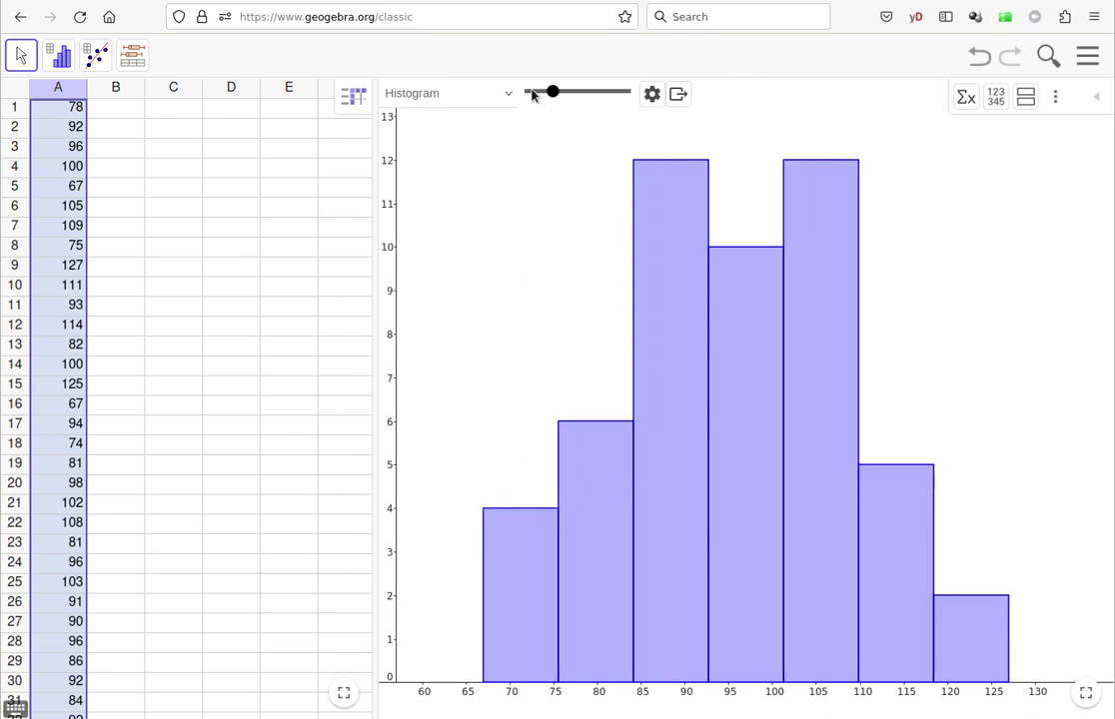
{"action": "key", "text": "Right"}
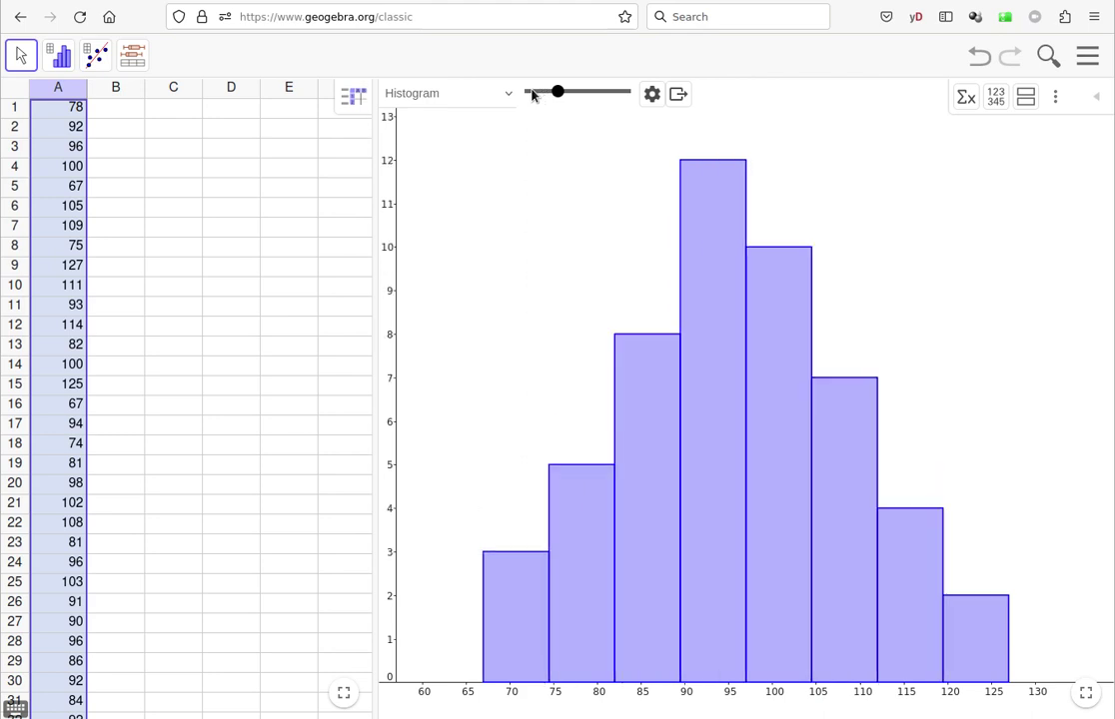
{"action": "key", "text": "Left"}
{"action": "key", "text": "Right"}
{"action": "key", "text": "Right"}
{"action": "key", "text": "Right"}
{"action": "key", "text": "Right"}
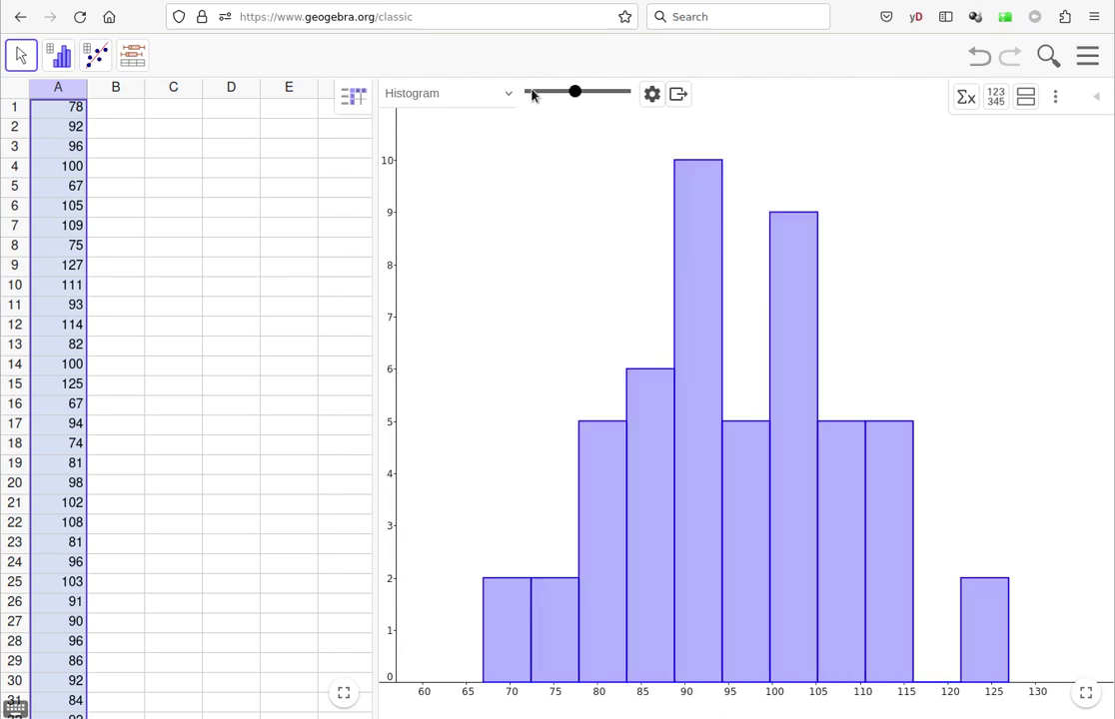
{"action": "key", "text": "Right"}
{"action": "key", "text": "Right"}
{"action": "key", "text": "Right"}
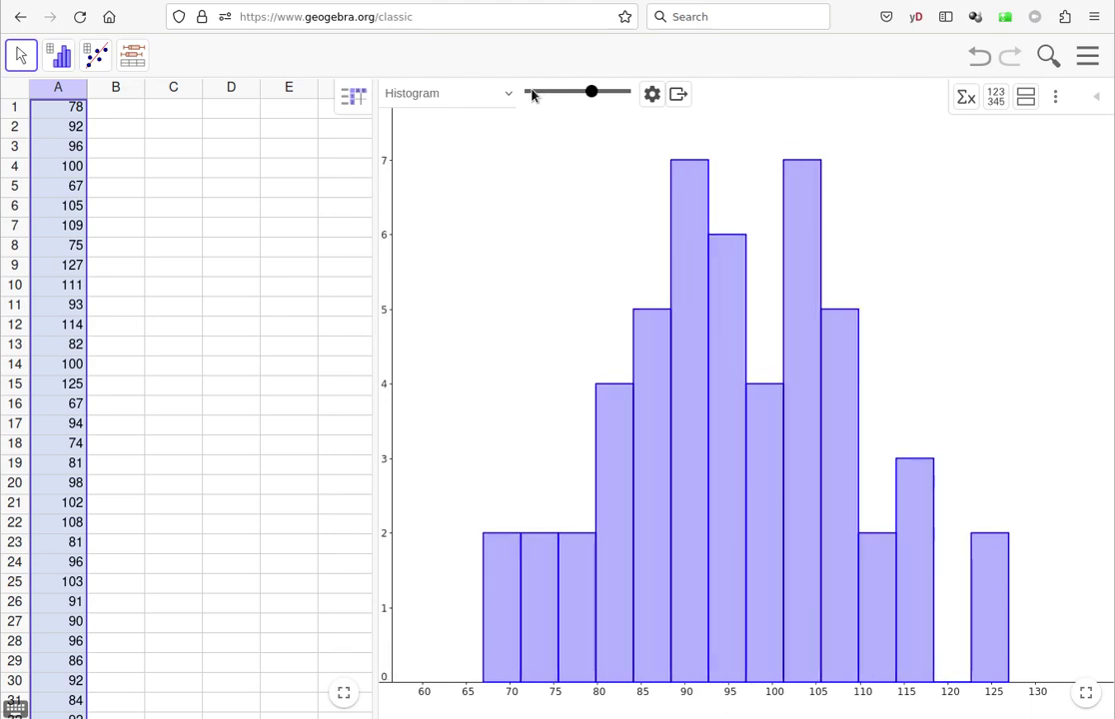
{"action": "key", "text": "Right"}
{"action": "key", "text": "Right"}
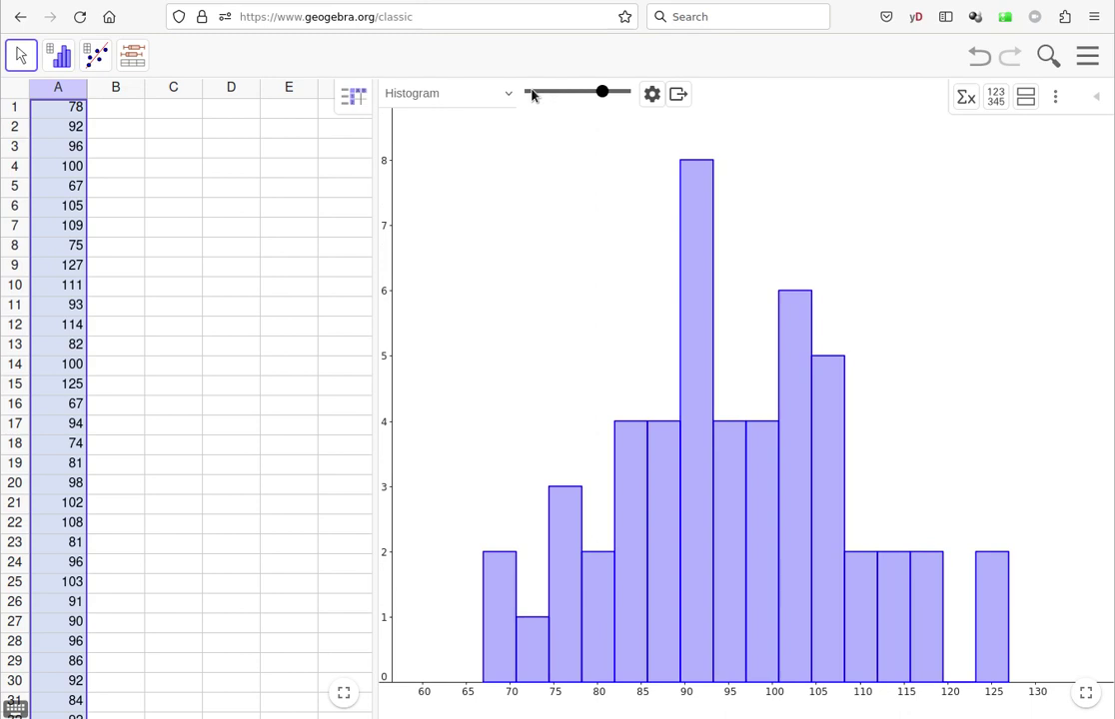
{"action": "key", "text": "Right"}
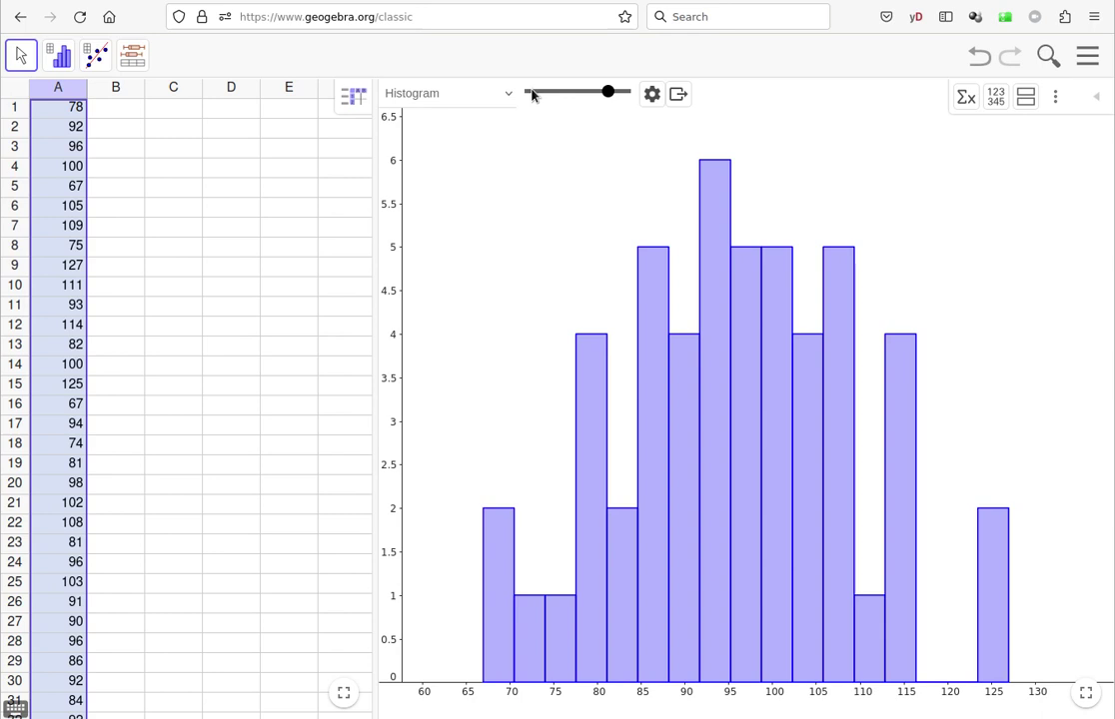
Step: Change the chart type to Boxplot and enable Show Outliers in its settings
{"action": "left_click", "coordinate": [510, 95]}
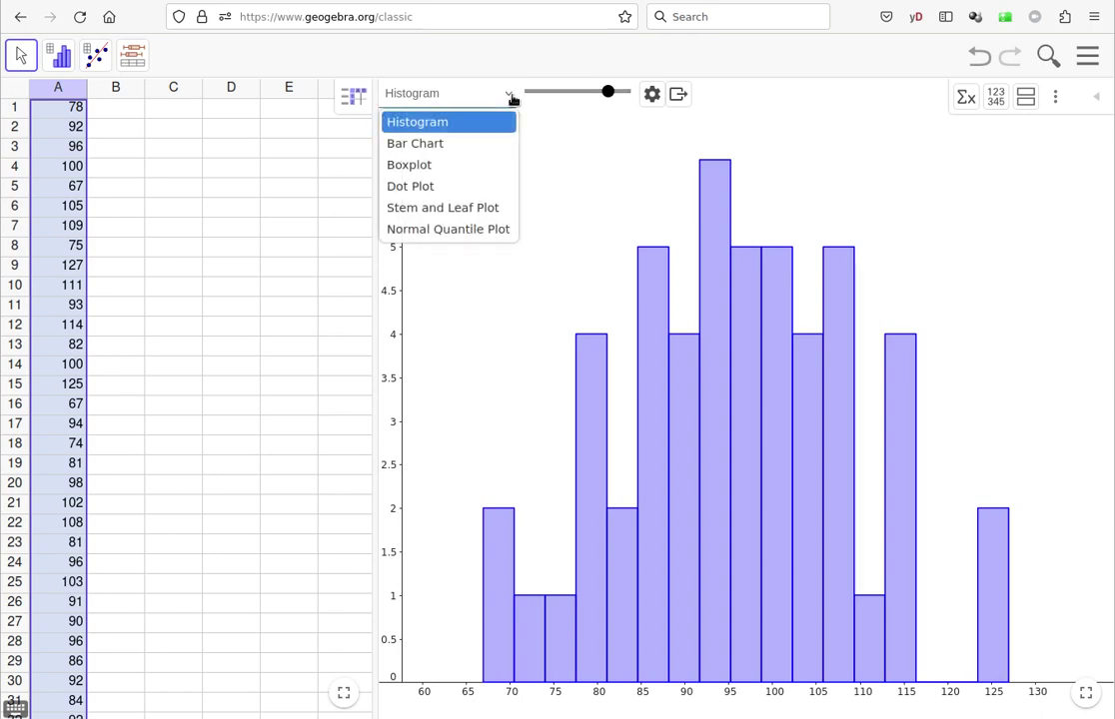
{"action": "left_click", "coordinate": [461, 162]}
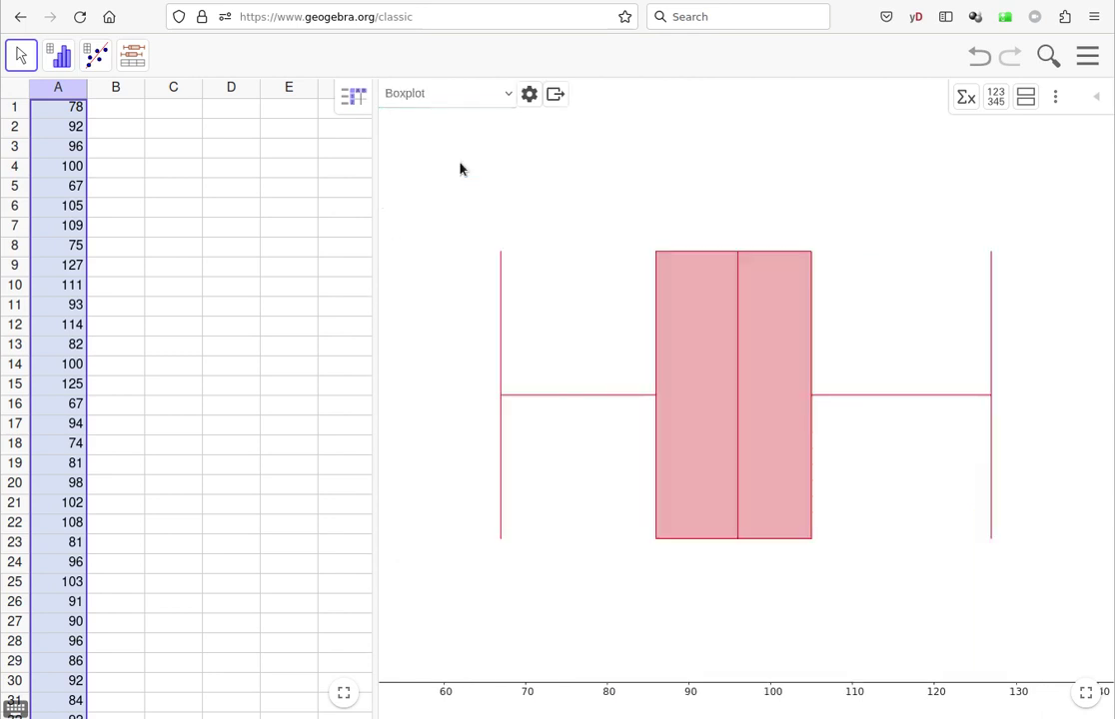
{"action": "left_click", "coordinate": [528, 93]}
{"action": "left_click", "coordinate": [555, 93]}
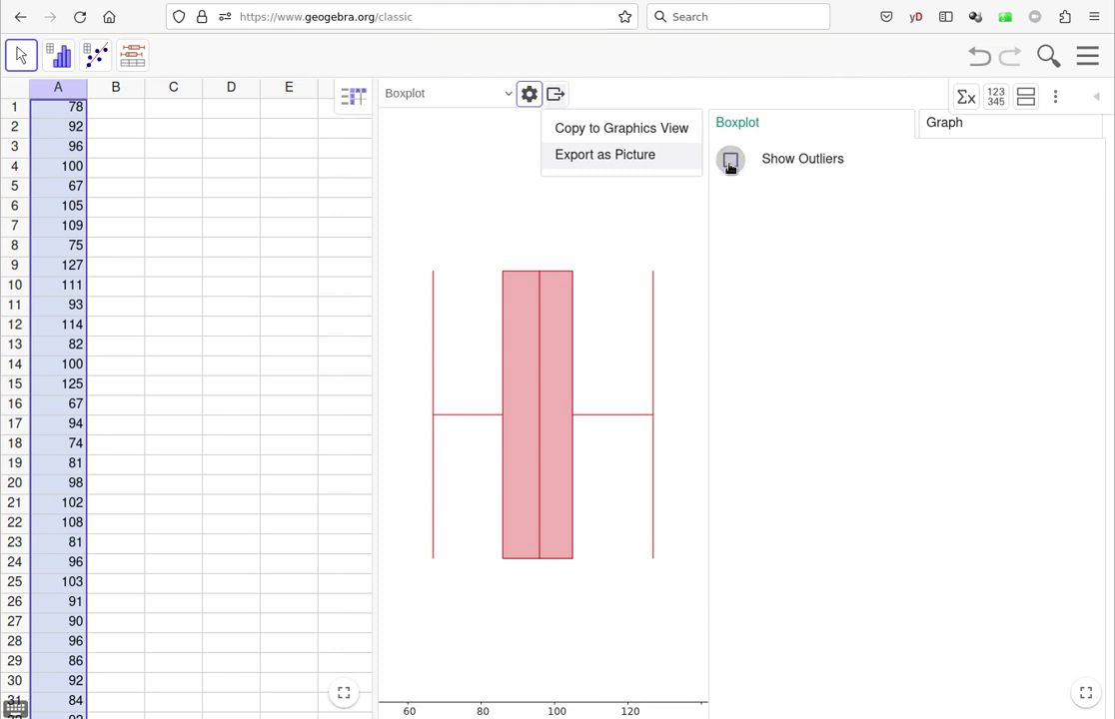
{"action": "left_click", "coordinate": [487, 170]}
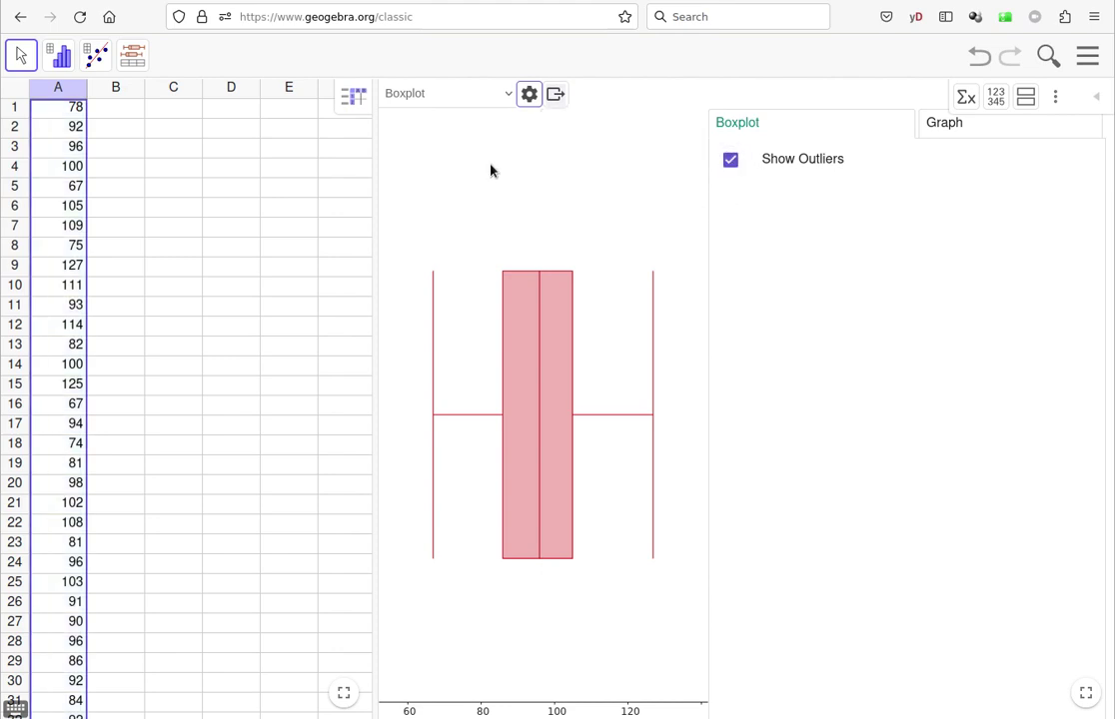
{"action": "left_click", "coordinate": [555, 94]}
{"action": "left_click", "coordinate": [528, 94]}
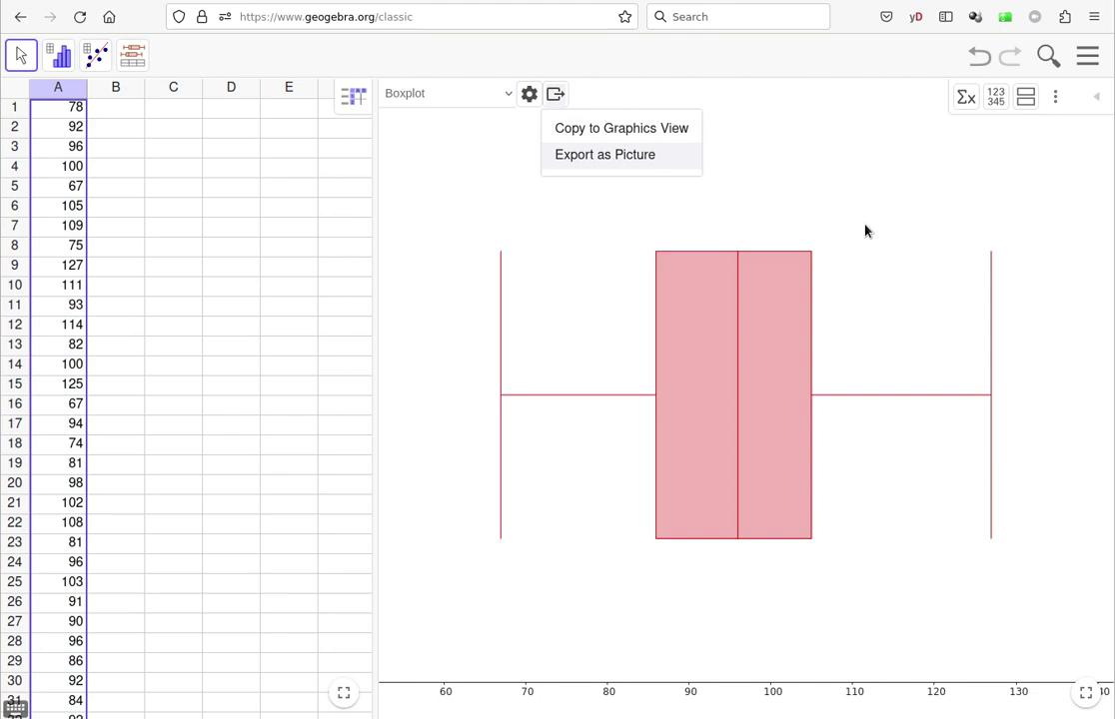
{"action": "left_click", "coordinate": [766, 151]}
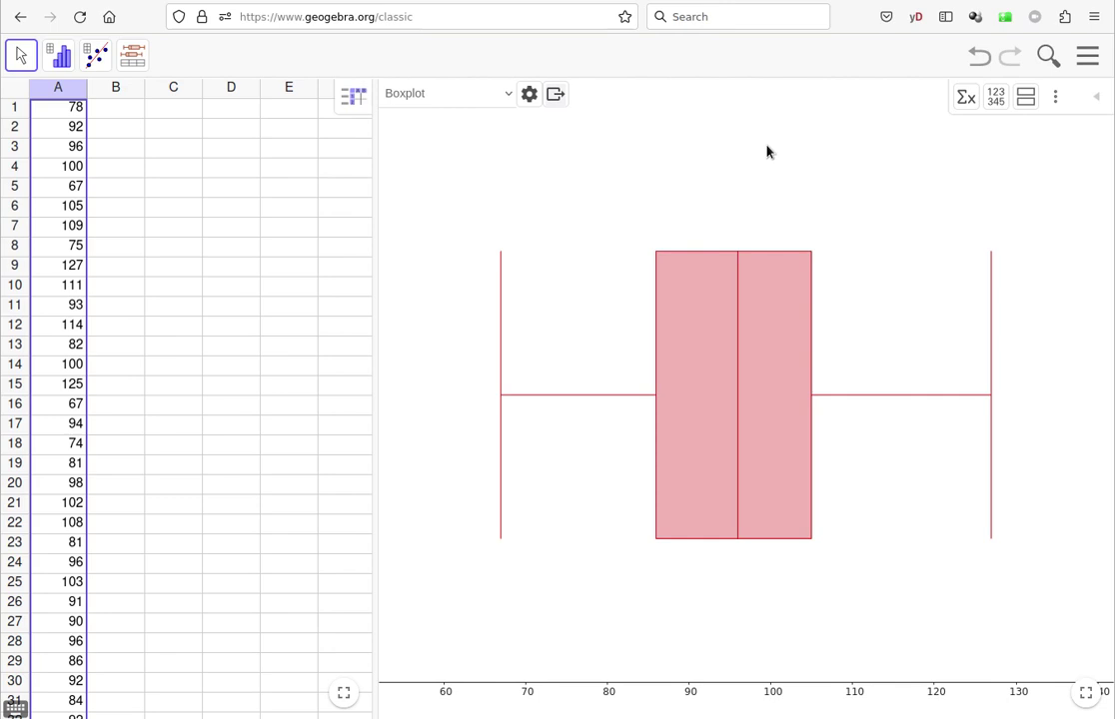
{"action": "left_click", "coordinate": [555, 93]}
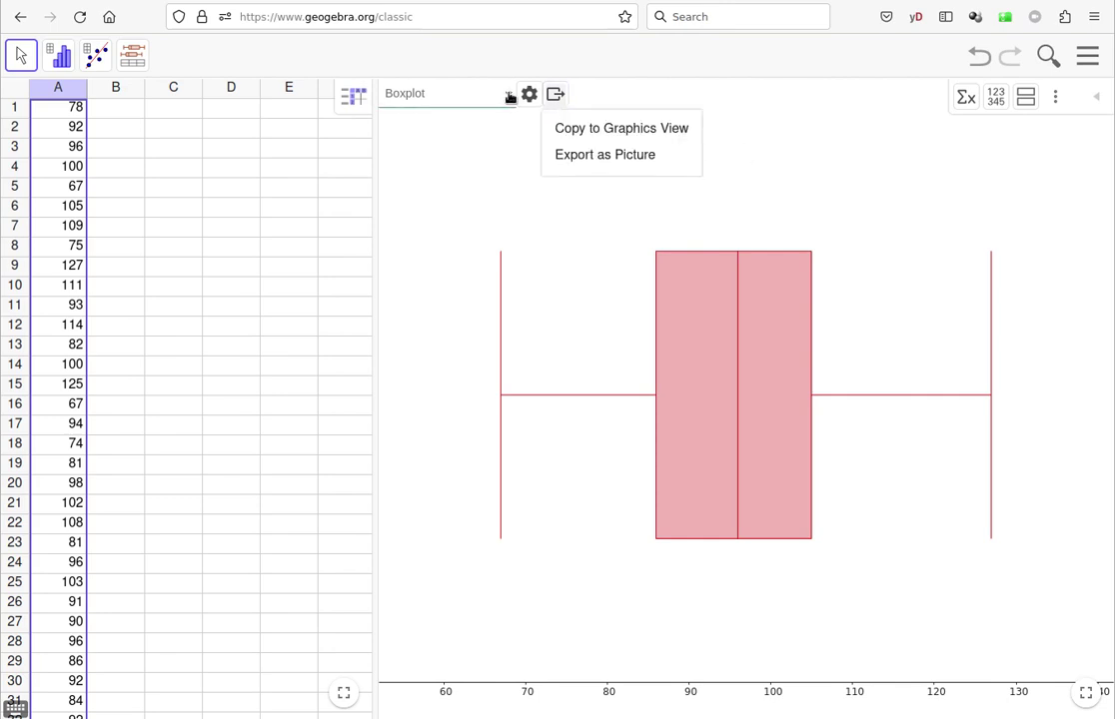
Step: Show column A as a Normal Quantile Plot, then select column B's data on the course page
{"action": "left_click", "coordinate": [509, 95]}
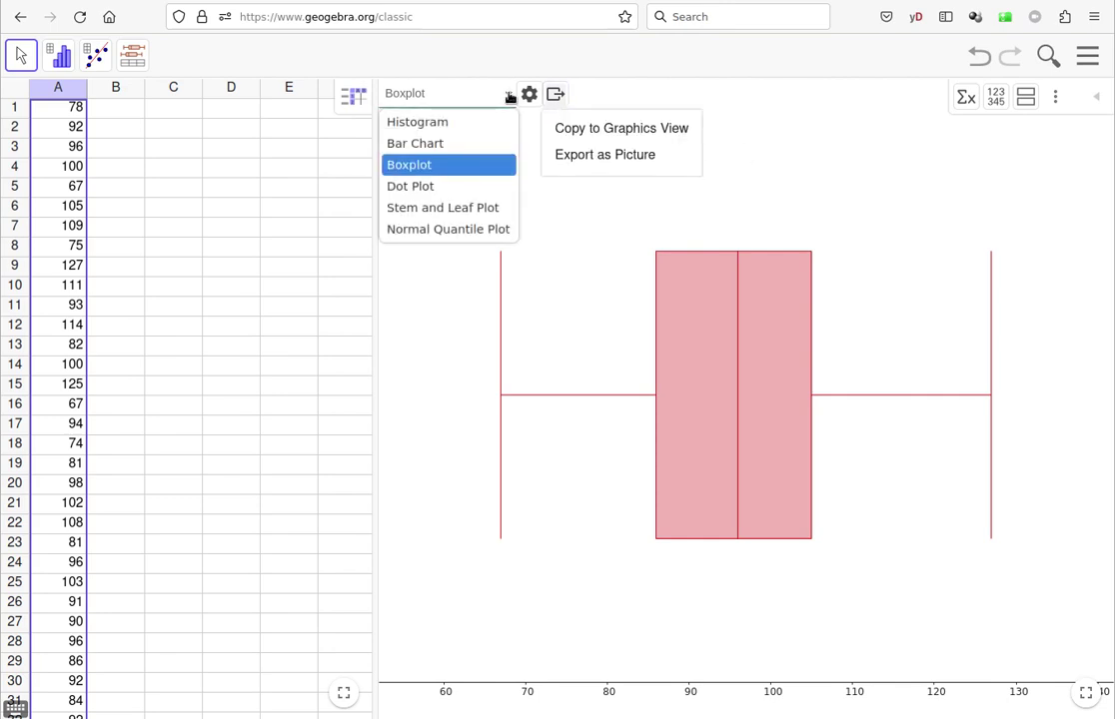
{"action": "left_click", "coordinate": [484, 232]}
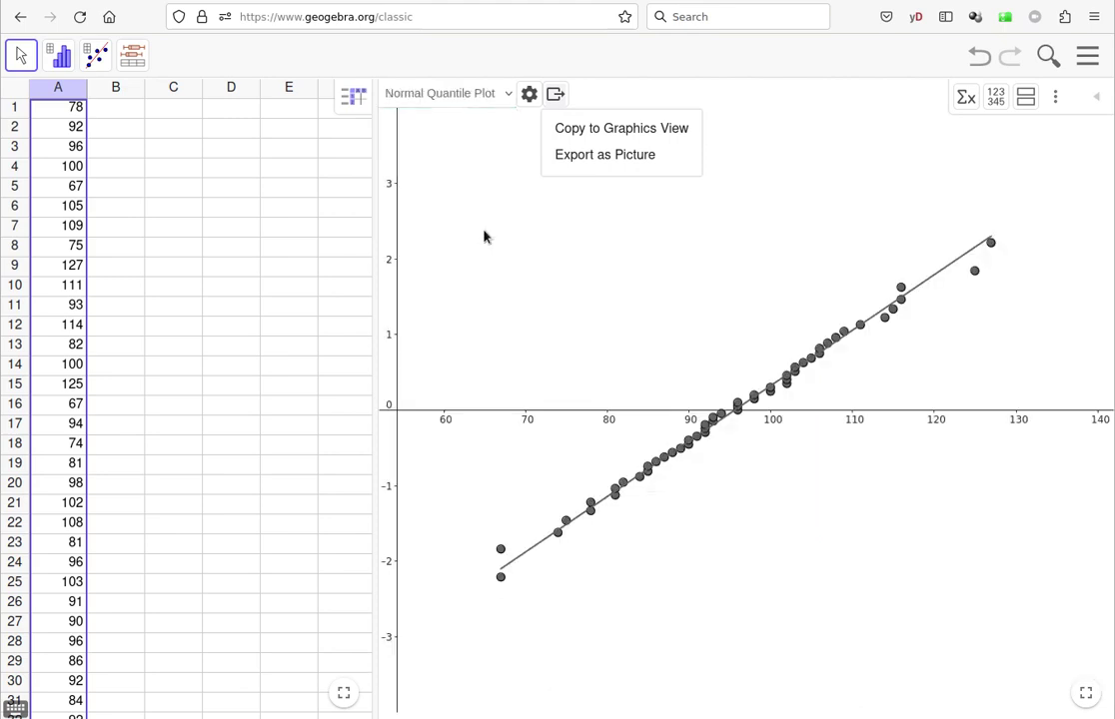
{"action": "left_click", "coordinate": [729, 150]}
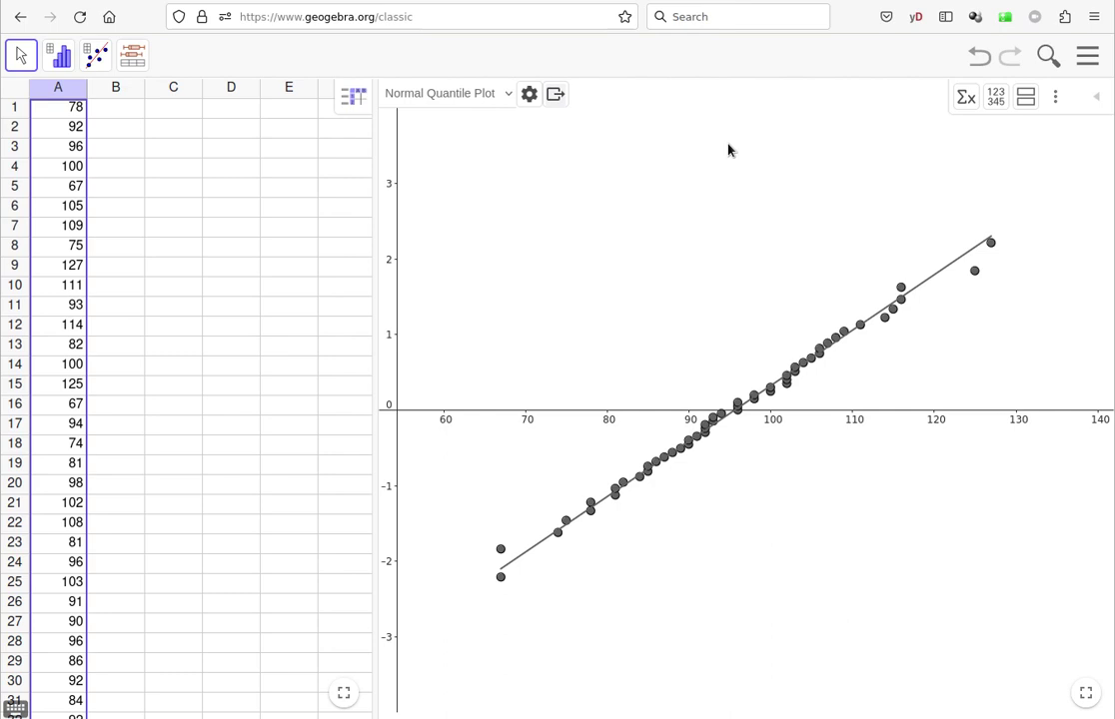
{"action": "key", "text": "alt+Tab"}
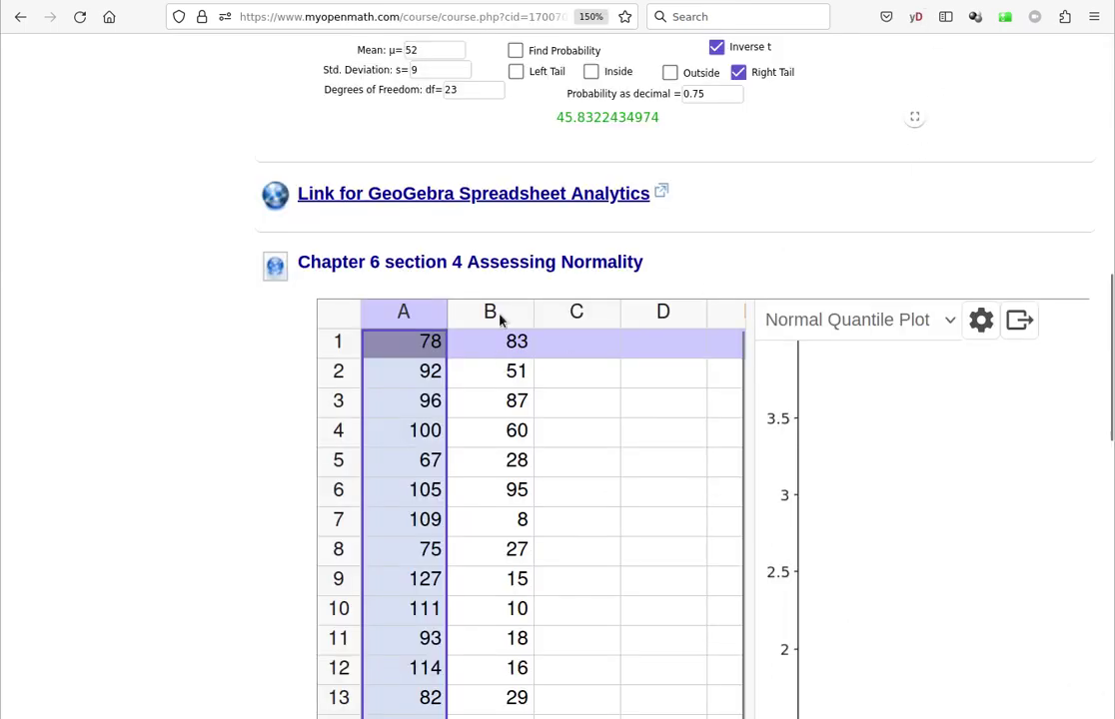
{"action": "left_click", "coordinate": [500, 314]}
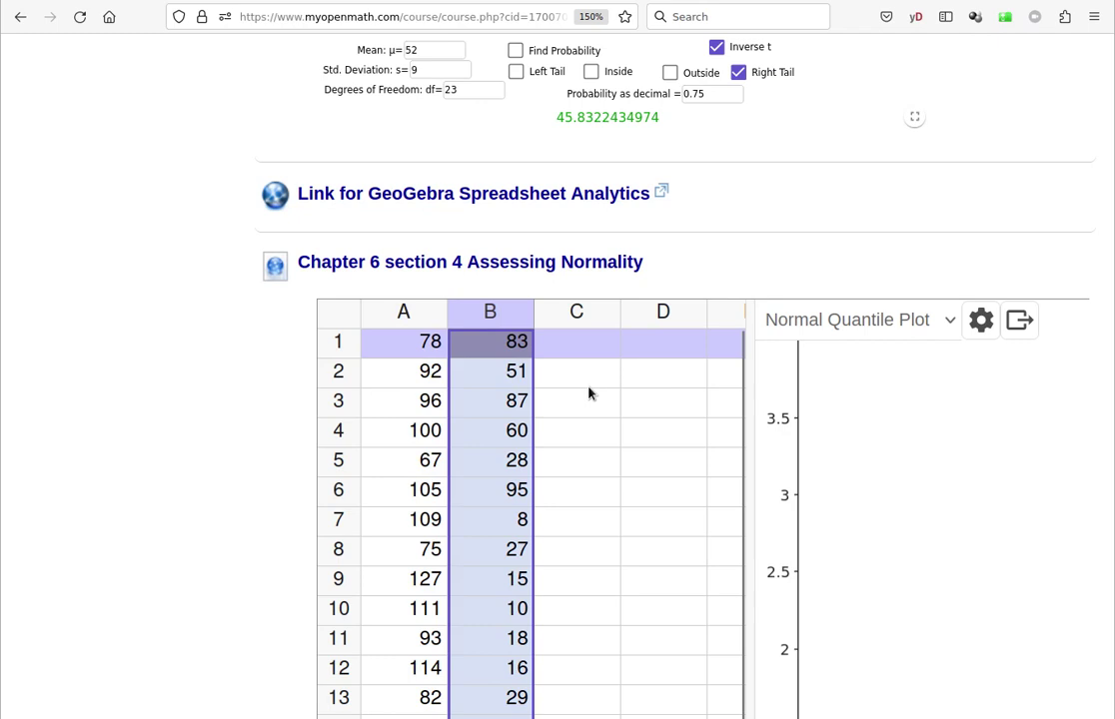
Step: Paste the second data set (83, 51, 87…) into column B of the GeoGebra spreadsheet
{"action": "key", "text": "alt+Tab"}
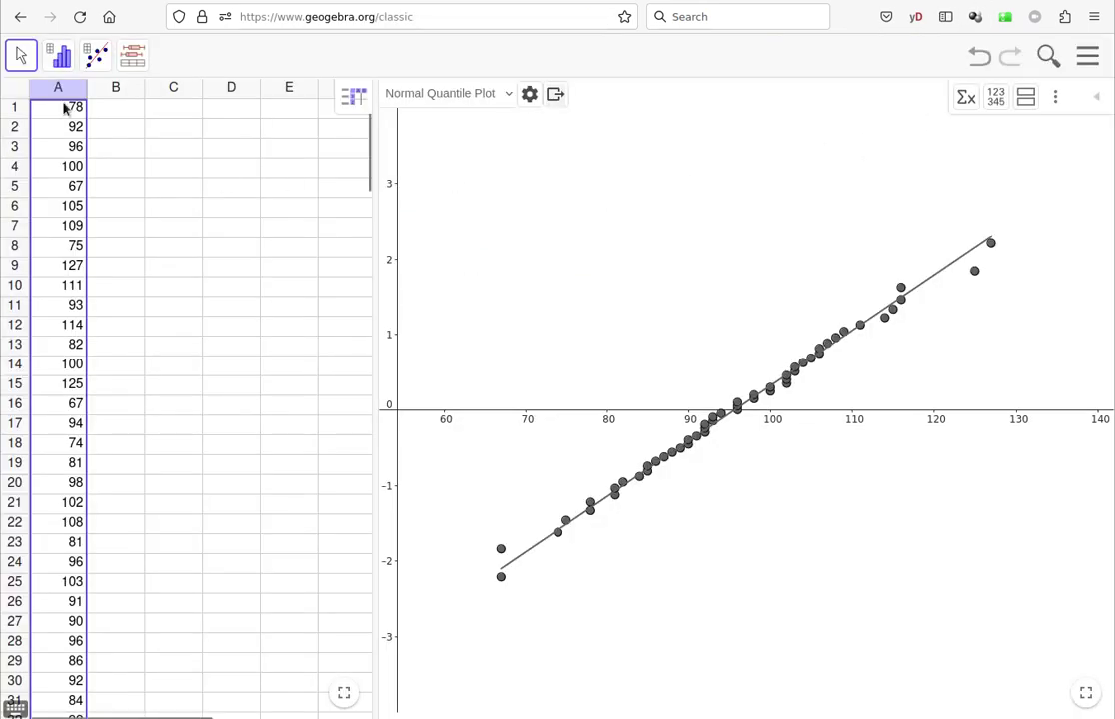
{"action": "left_click", "coordinate": [104, 86], "text": "shift"}
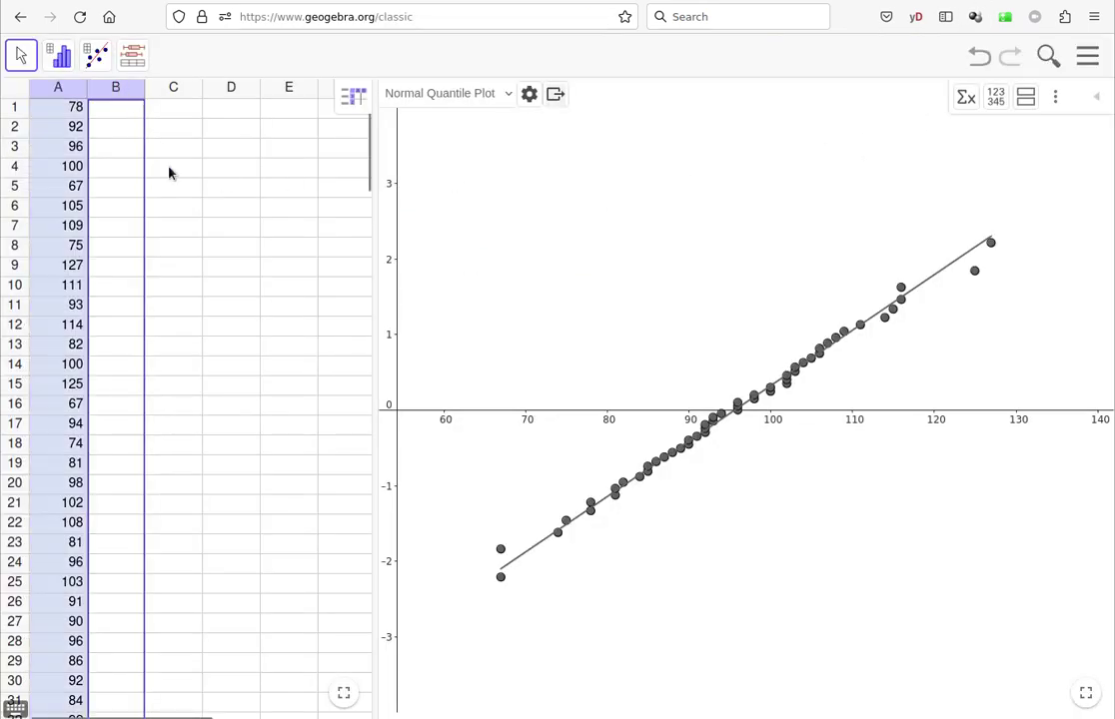
{"action": "key", "text": "ctrl+v"}
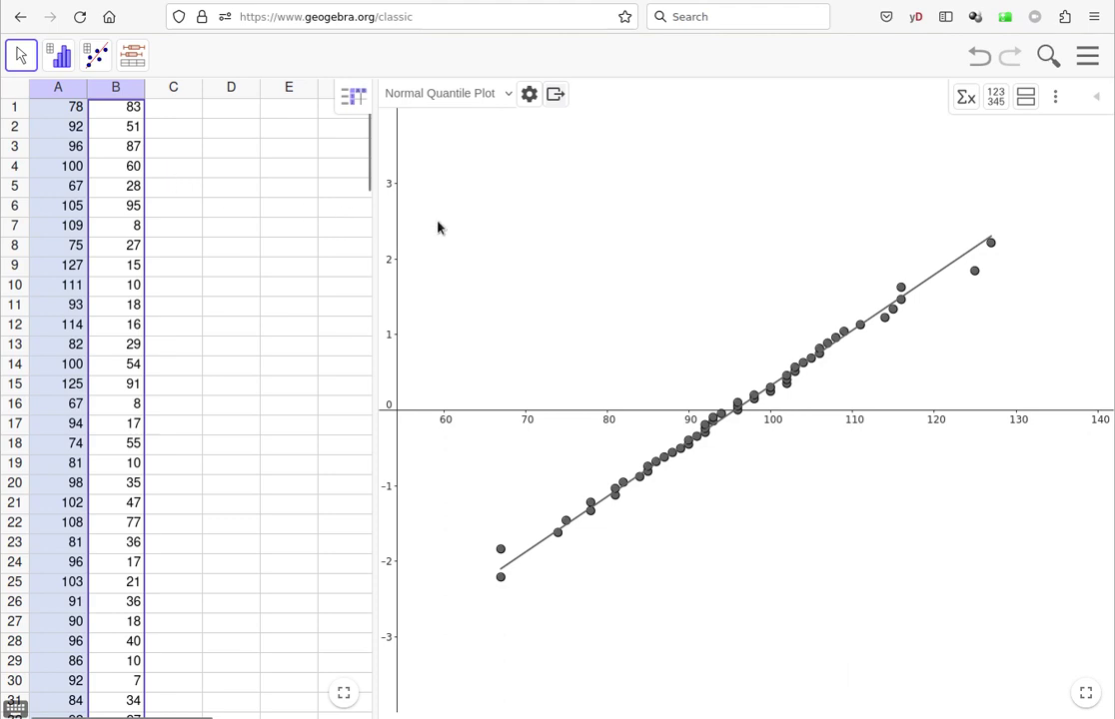
Step: Close the Graphics view and run One Variable Analysis on the column B data
{"action": "left_click", "coordinate": [1057, 97]}
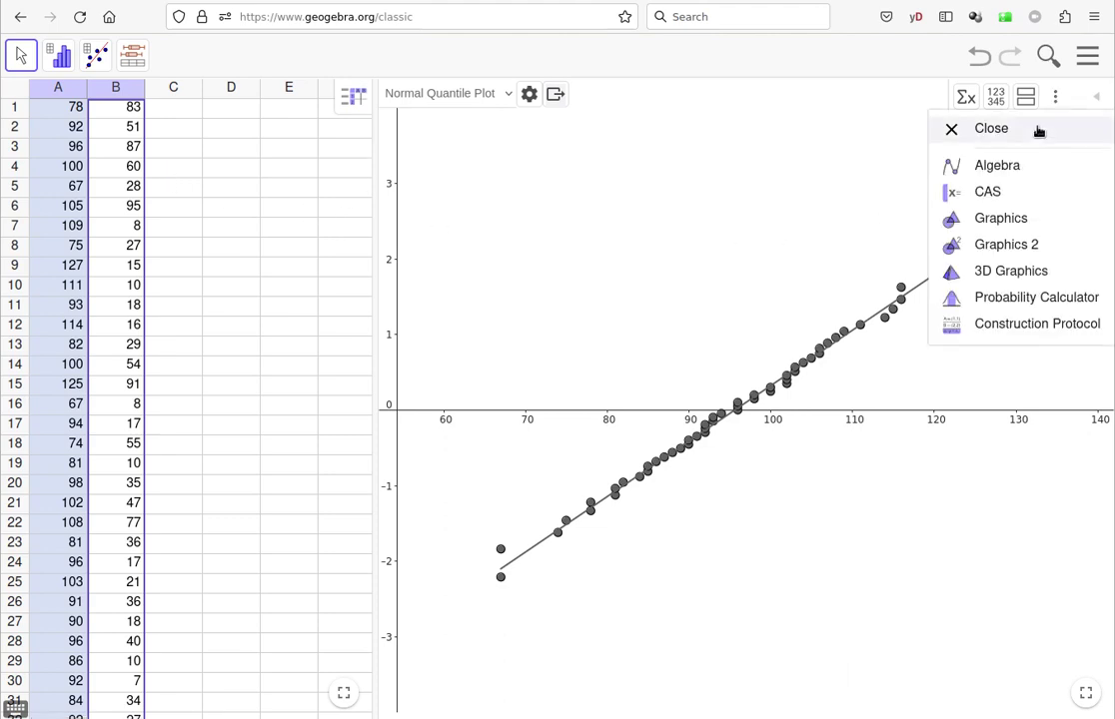
{"action": "left_click", "coordinate": [1038, 127]}
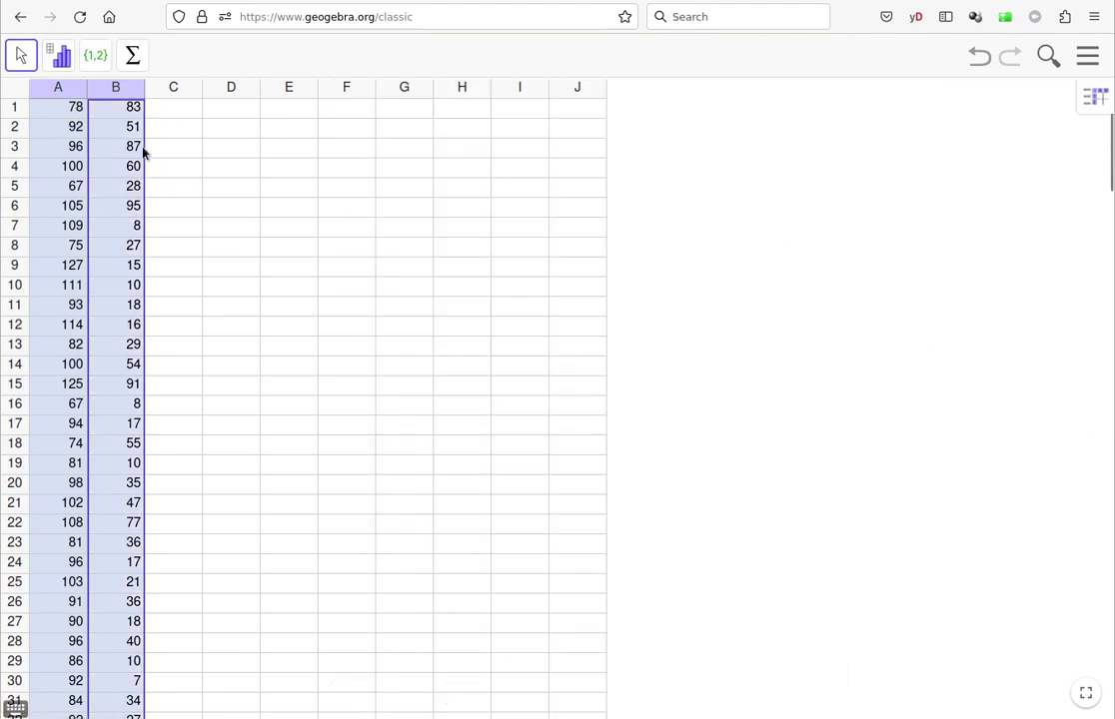
{"action": "left_click", "coordinate": [58, 55]}
{"action": "left_click", "coordinate": [87, 100]}
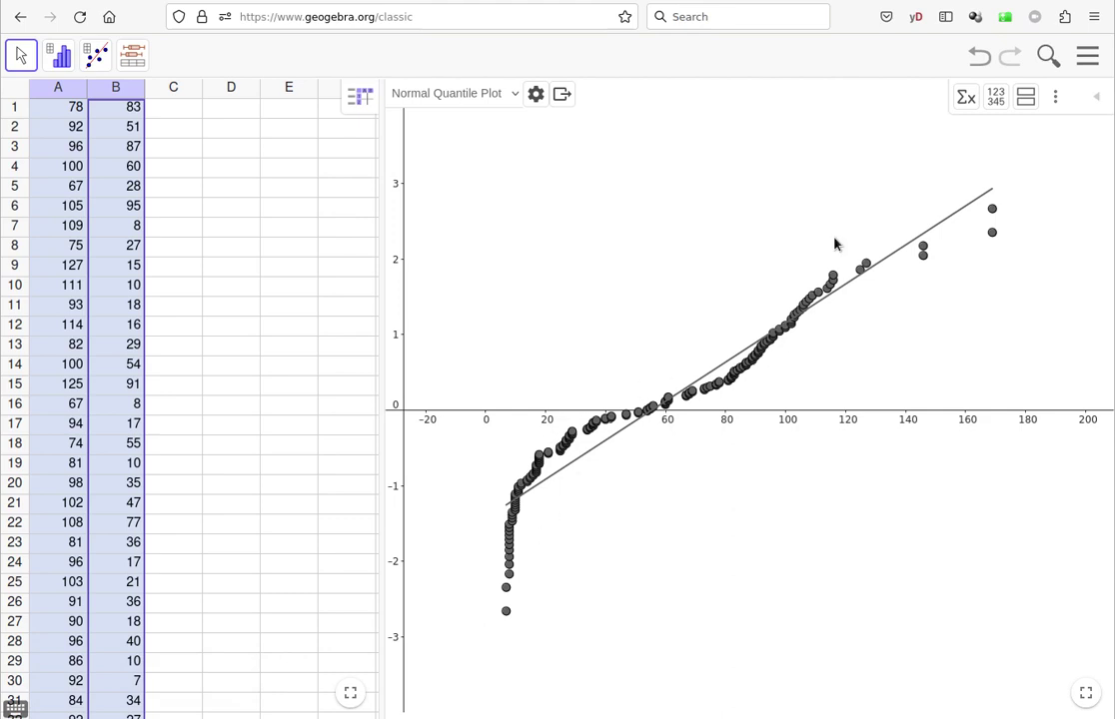
Step: Show column B's data as a histogram and increase it to about 12 narrower bars
{"action": "left_click", "coordinate": [490, 97]}
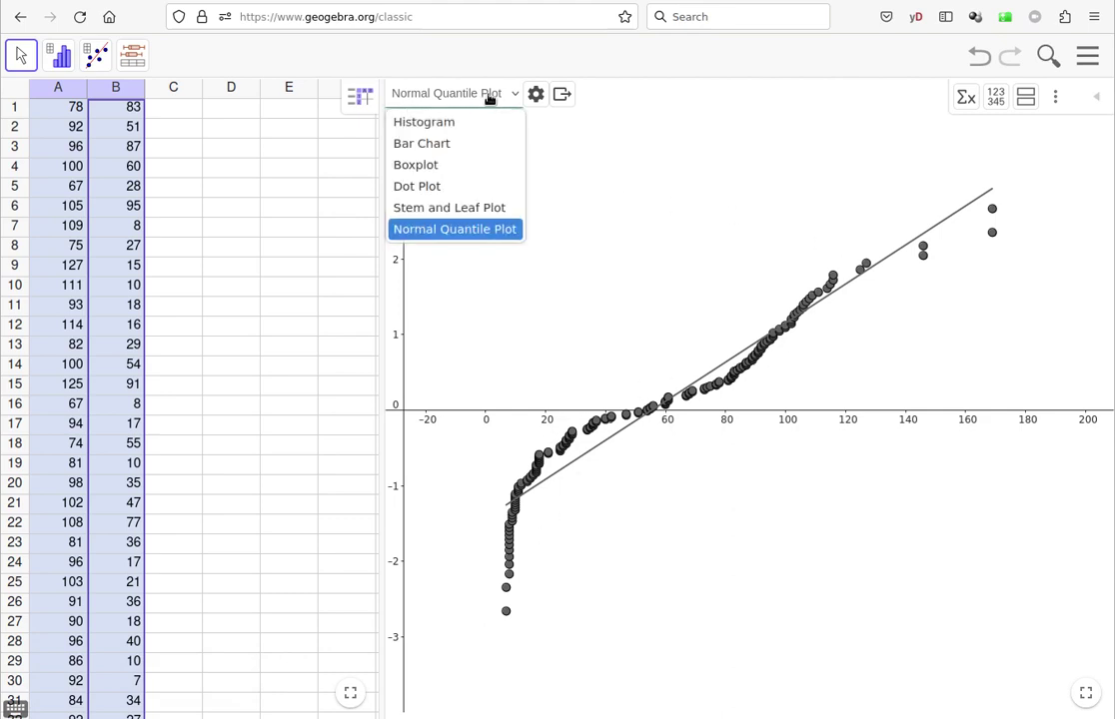
{"action": "left_click", "coordinate": [480, 121]}
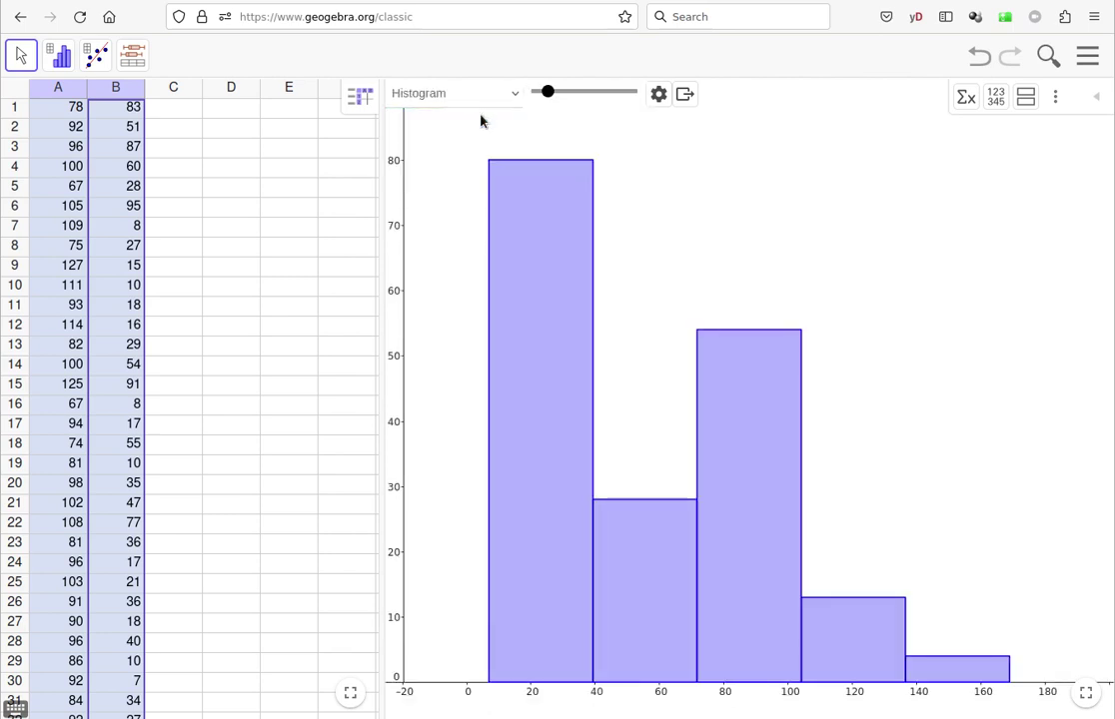
{"action": "left_click_drag", "start_coordinate": [548, 92], "coordinate": [543, 92]}
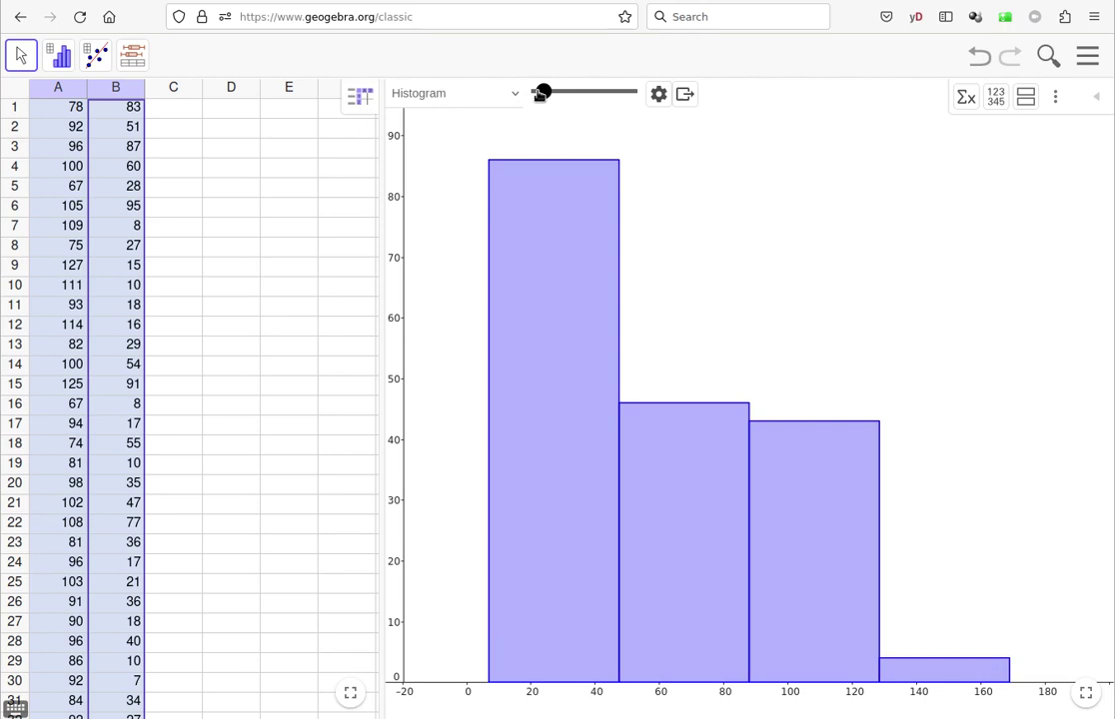
{"action": "key", "text": "Right"}
{"action": "key", "text": "Right"}
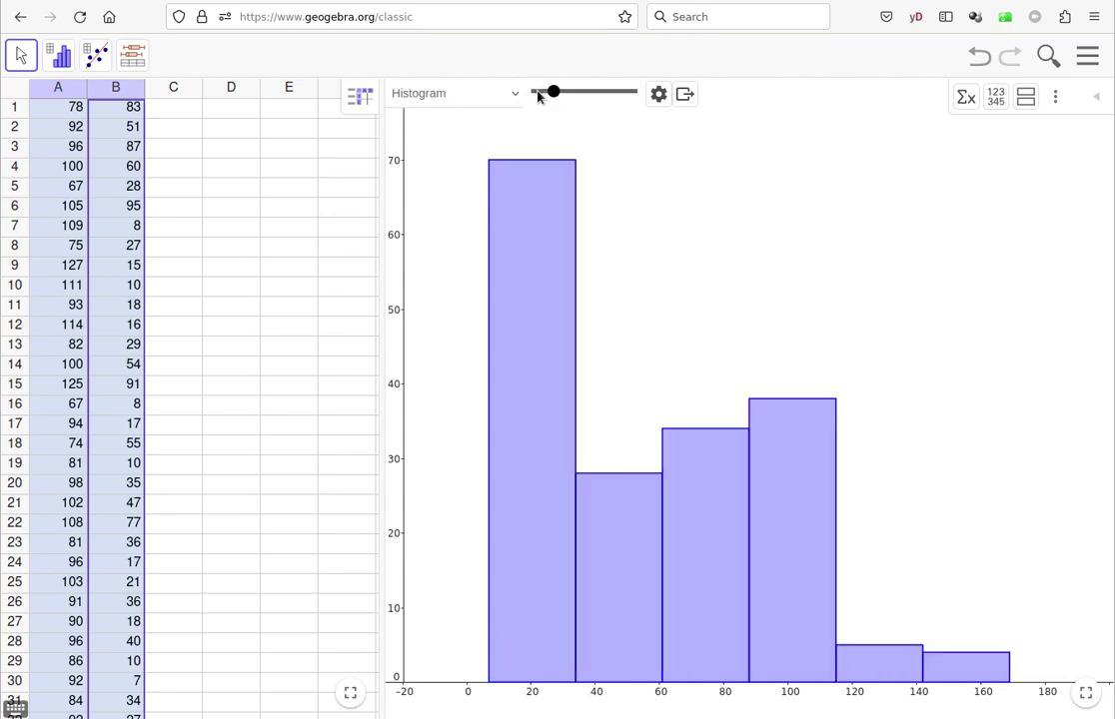
{"action": "key", "text": "Right"}
{"action": "key", "text": "Right"}
{"action": "key", "text": "Right"}
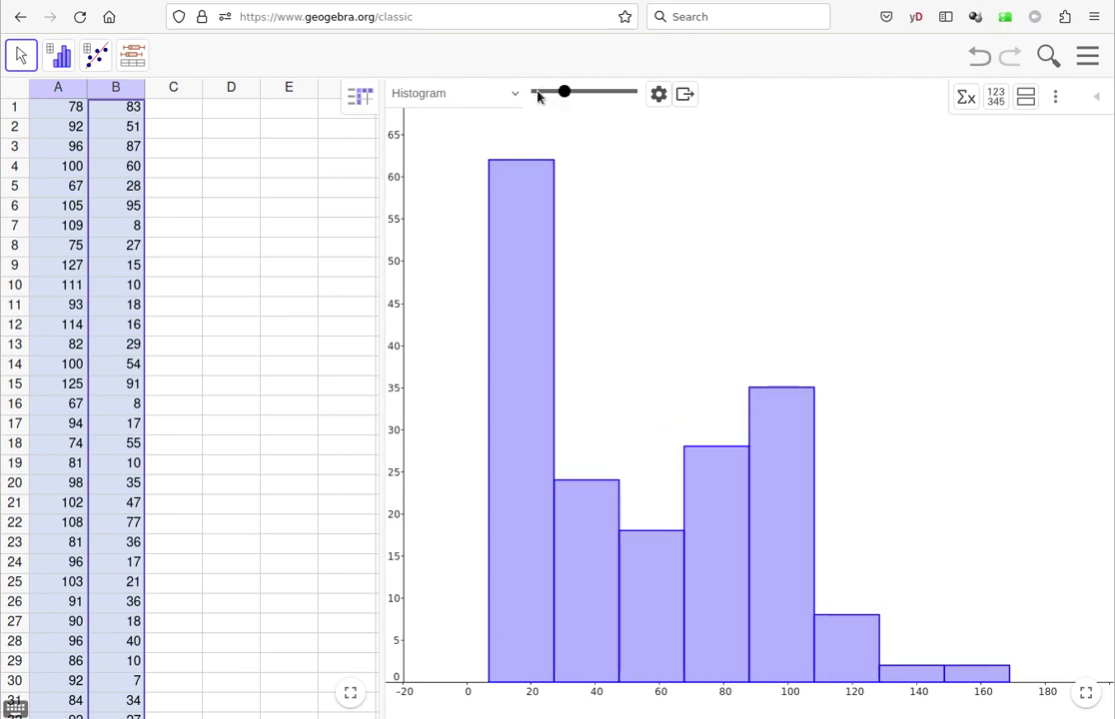
{"action": "key", "text": "Right"}
{"action": "key", "text": "Right"}
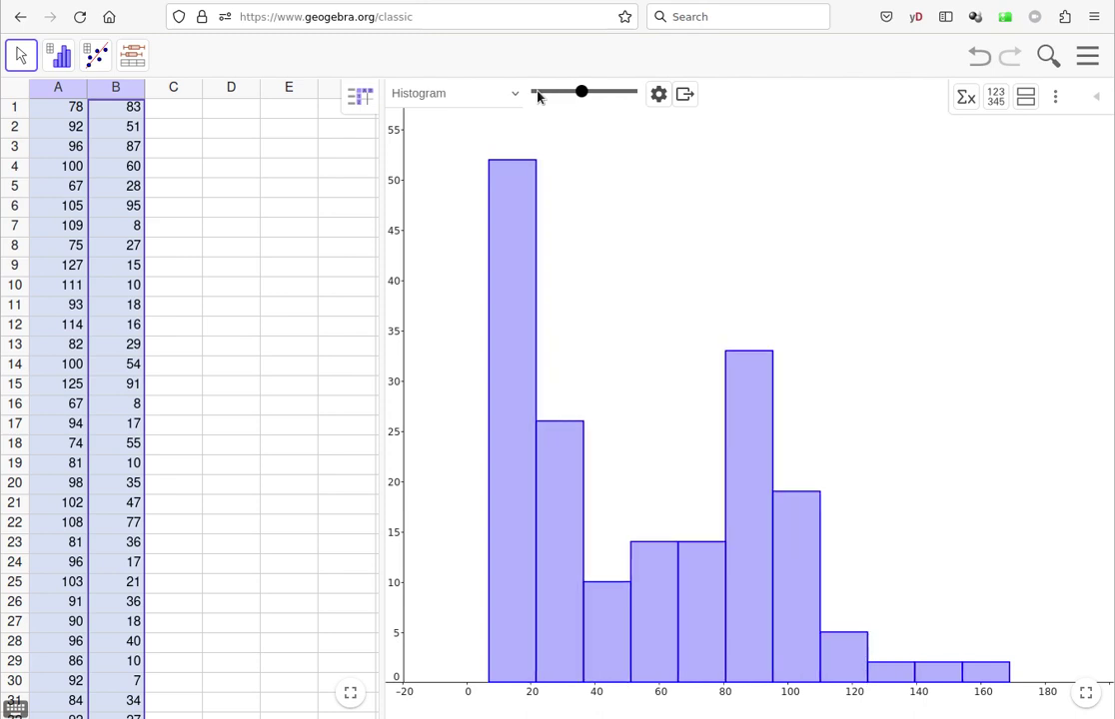
{"action": "key", "text": "Right"}
{"action": "key", "text": "Right"}
{"action": "key", "text": "Right"}
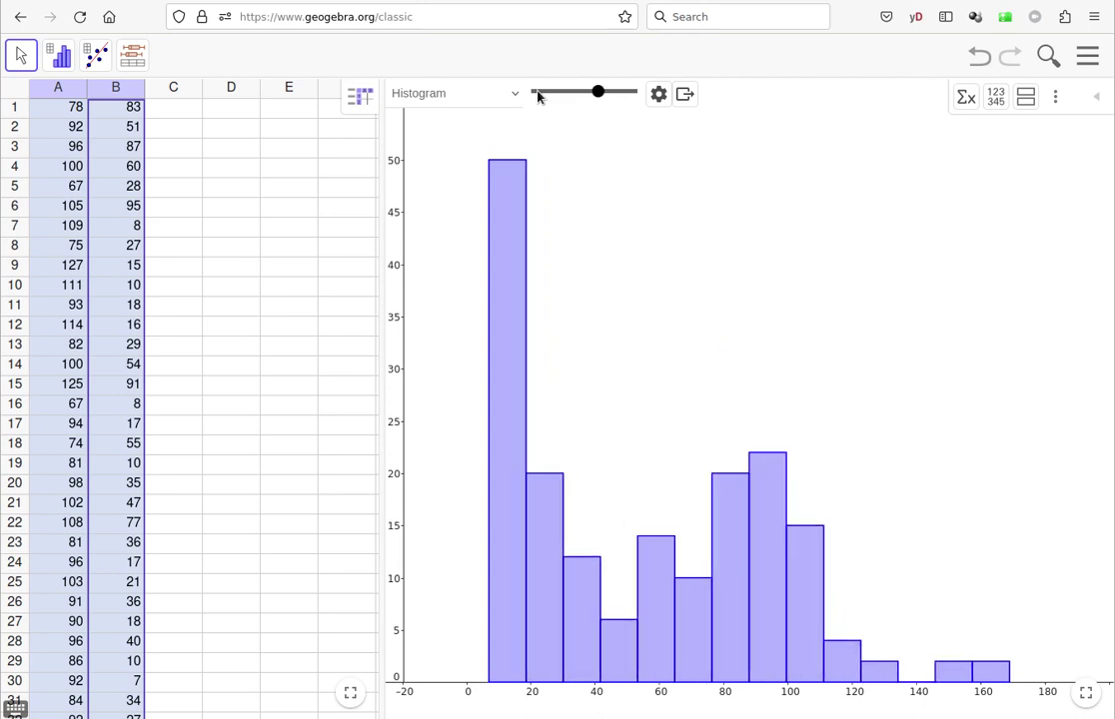
Step: View column B as a boxplot and toggle its Show Outliers option off and back on
{"action": "left_click", "coordinate": [509, 94]}
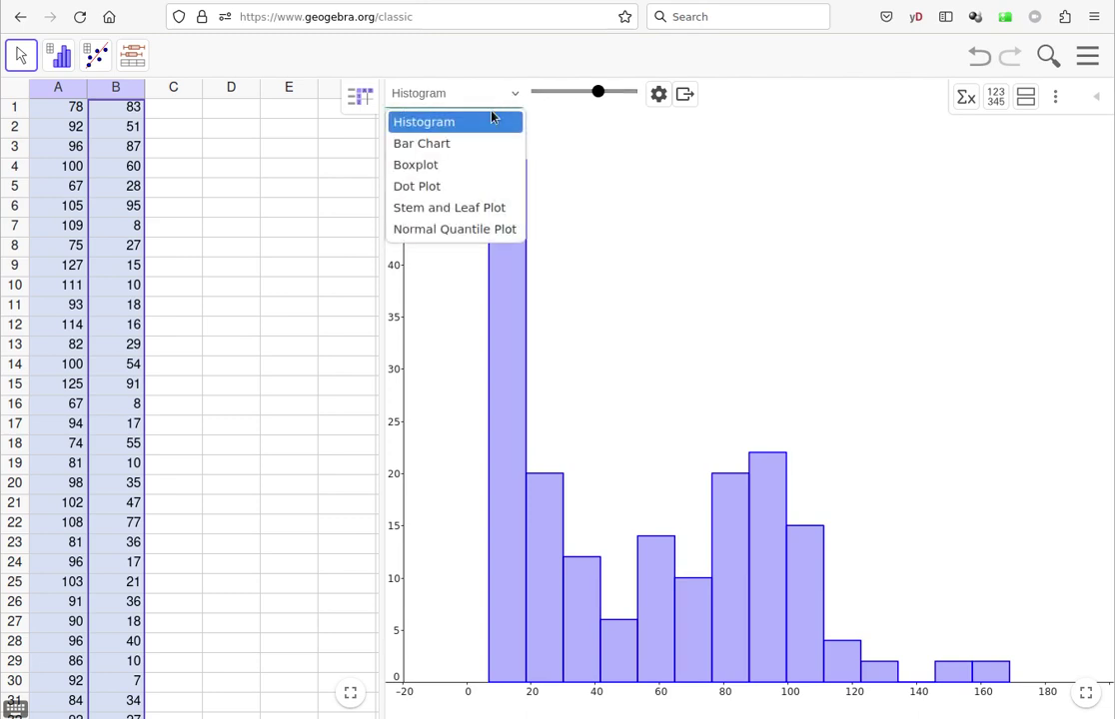
{"action": "left_click", "coordinate": [483, 175]}
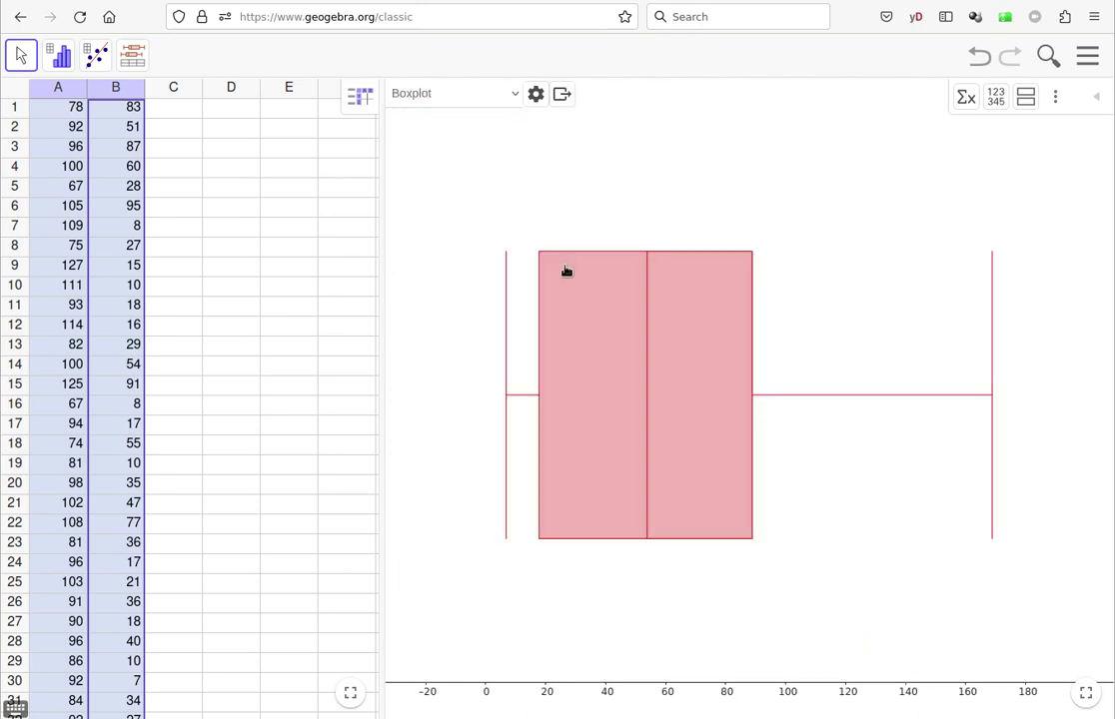
{"action": "left_click", "coordinate": [536, 95]}
{"action": "left_click", "coordinate": [739, 160]}
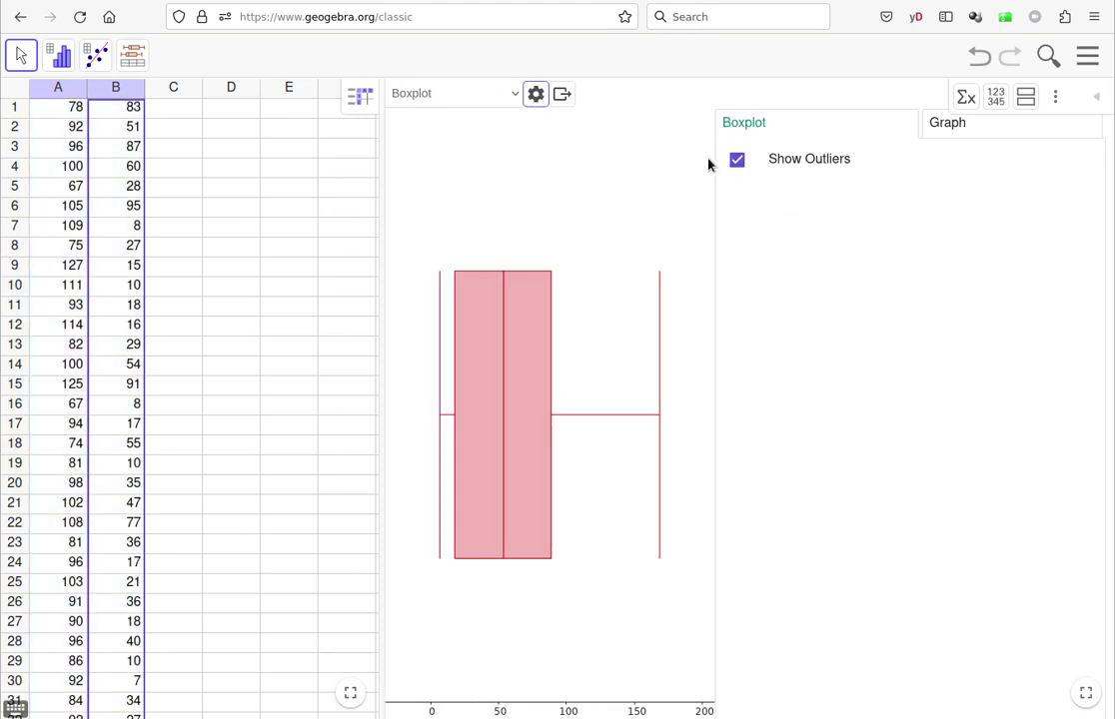
{"action": "left_click", "coordinate": [737, 160]}
{"action": "left_click", "coordinate": [737, 160]}
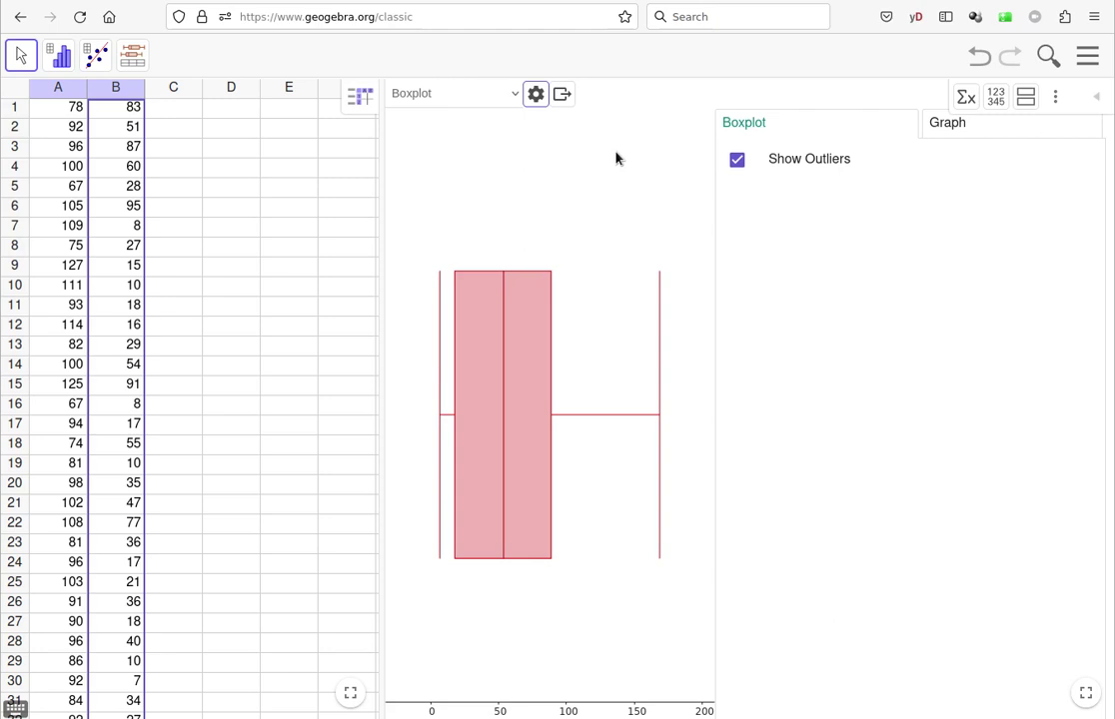
Step: Close the boxplot settings and switch the chart back to the Normal Quantile Plot
{"action": "left_click", "coordinate": [537, 95]}
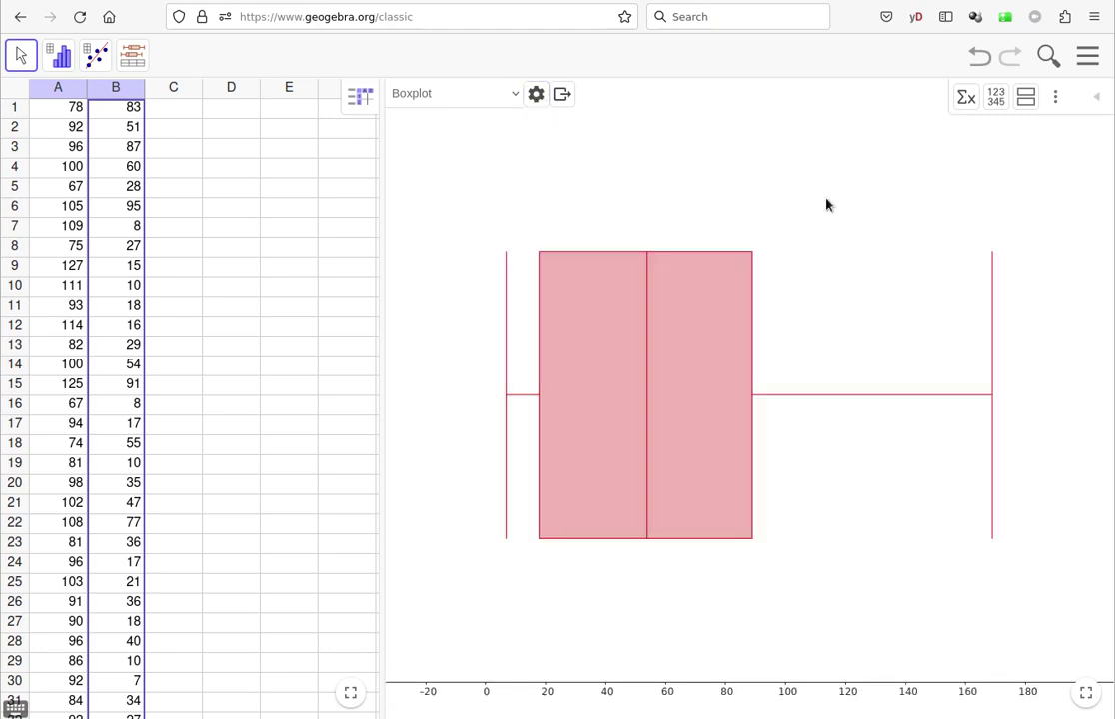
{"action": "left_click", "coordinate": [456, 95]}
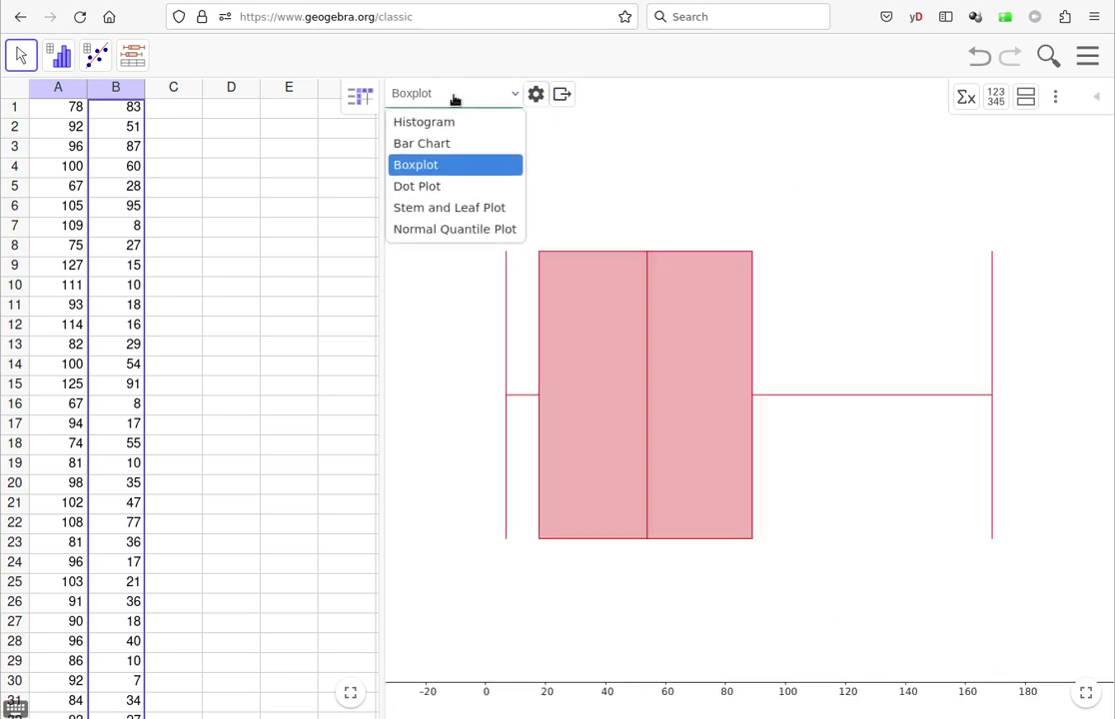
{"action": "left_click", "coordinate": [472, 234]}
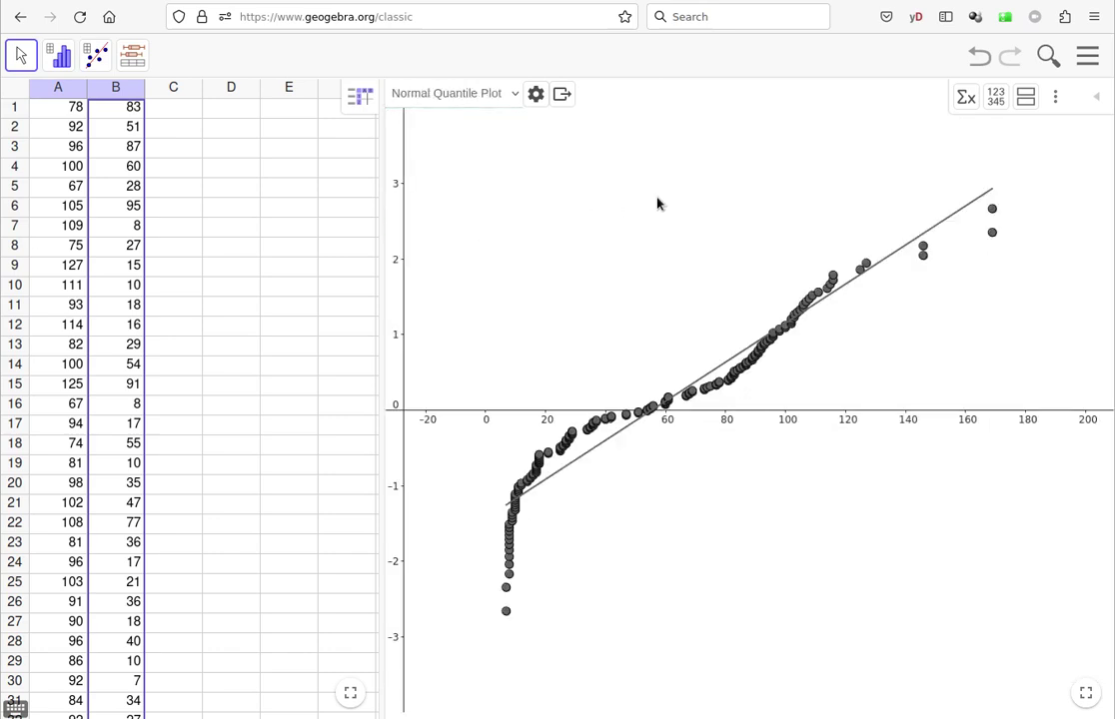